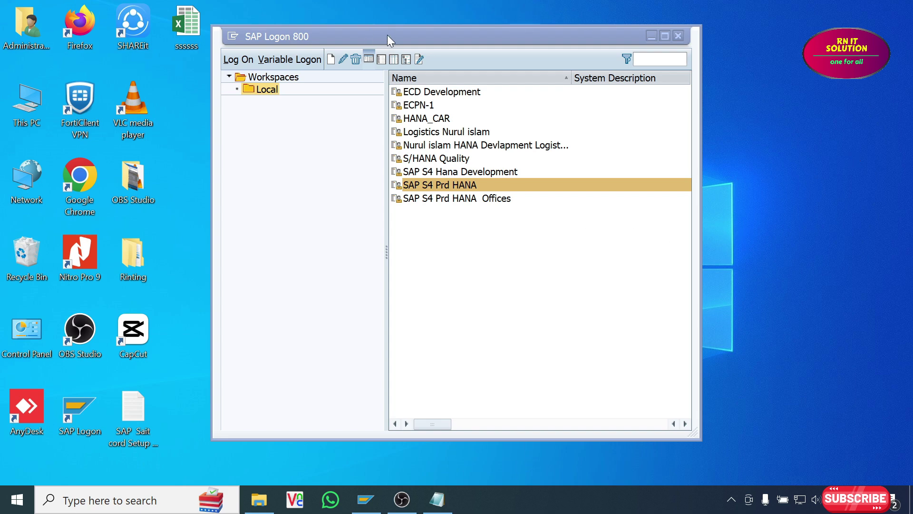
{"action": "left_click_drag", "start_coordinate": [388, 35], "coordinate": [439, 55]}
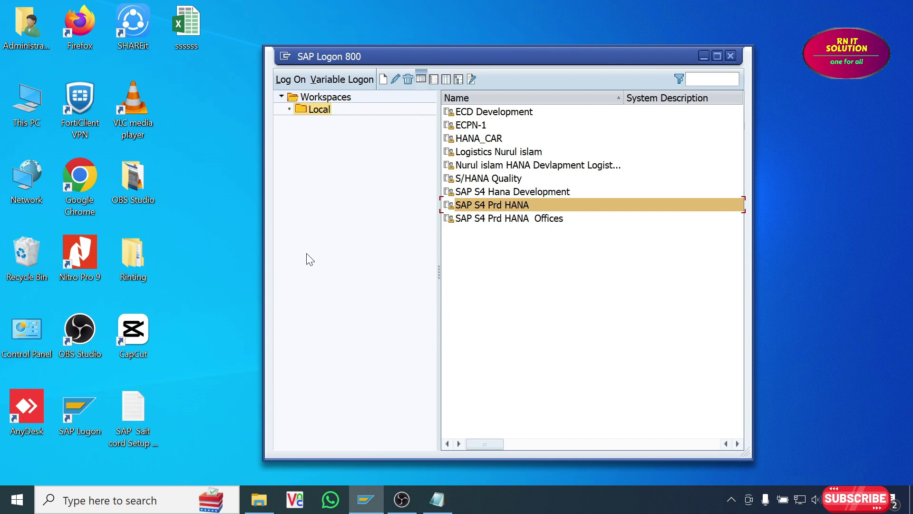
{"action": "right_click", "coordinate": [373, 2]}
{"action": "left_click", "coordinate": [393, 42]}
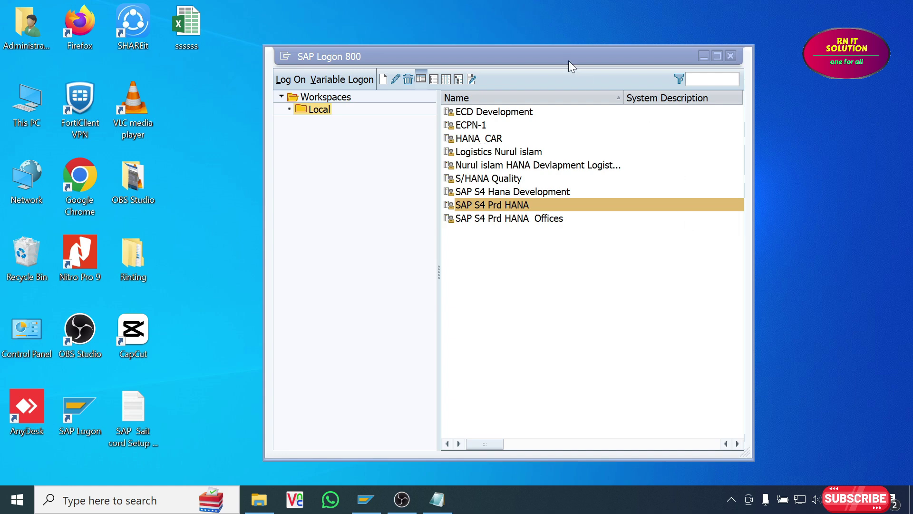
{"action": "left_click_drag", "start_coordinate": [569, 60], "coordinate": [526, 29]}
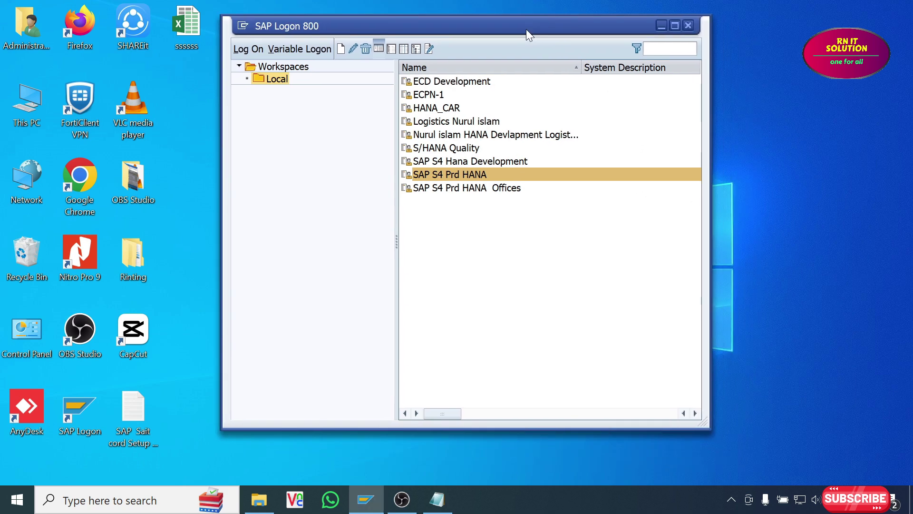
{"action": "right_click", "coordinate": [779, 74]}
{"action": "left_click", "coordinate": [785, 114]}
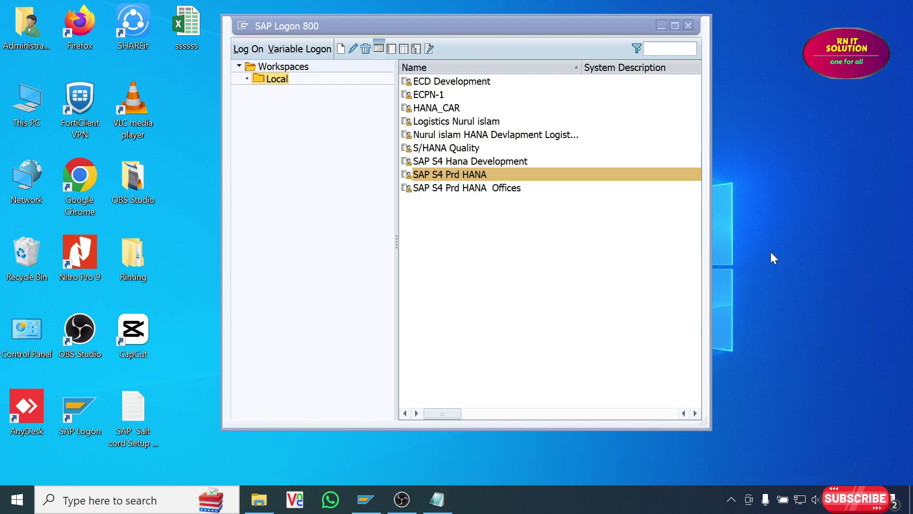
{"action": "right_click", "coordinate": [790, 139]}
{"action": "left_click", "coordinate": [802, 180]}
{"action": "right_click", "coordinate": [798, 130]}
{"action": "left_click", "coordinate": [803, 170]}
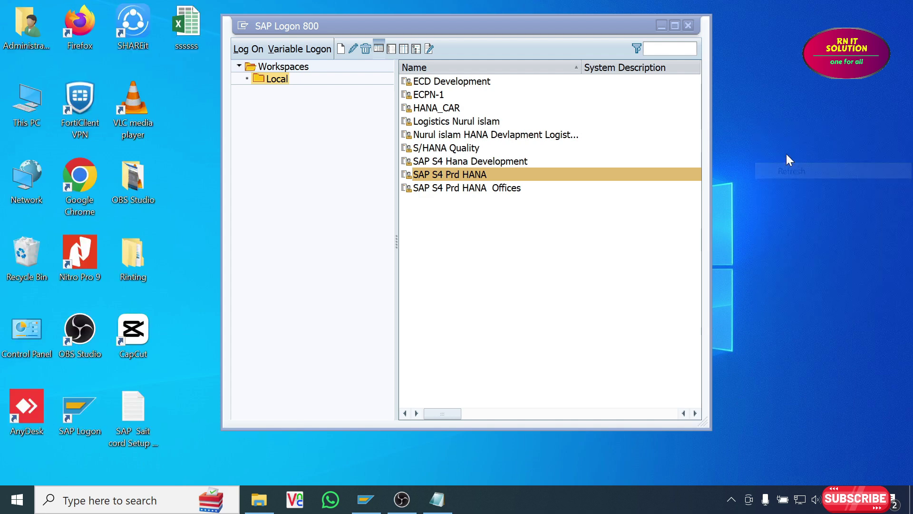
{"action": "right_click", "coordinate": [786, 149]}
{"action": "left_click", "coordinate": [793, 192]}
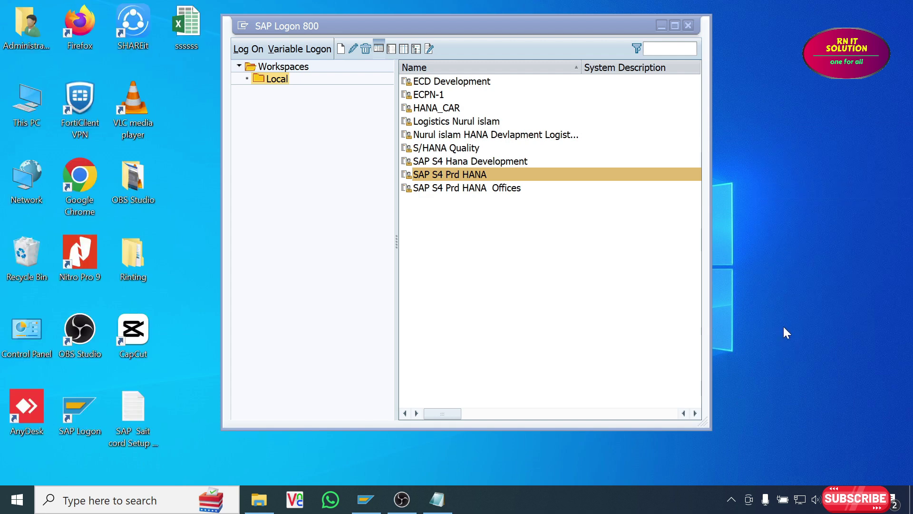
{"action": "right_click", "coordinate": [783, 166]}
{"action": "left_click", "coordinate": [792, 200]}
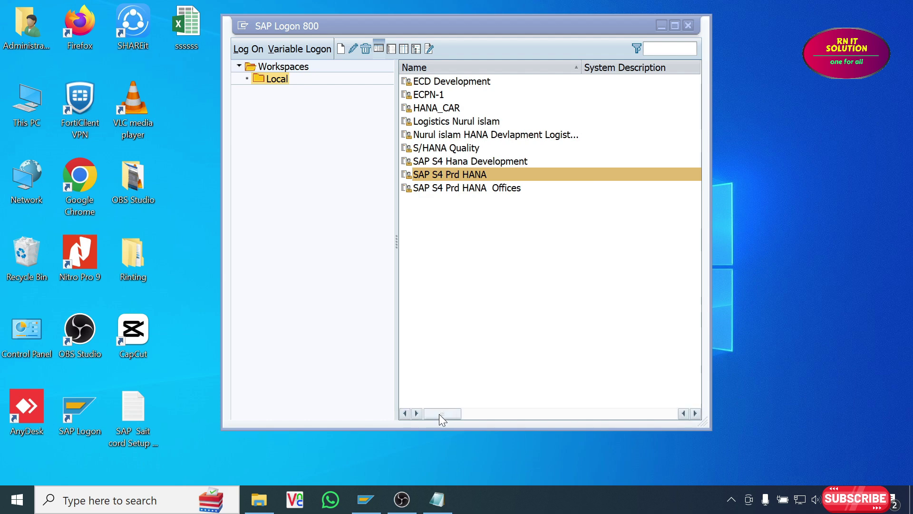
Step: Open the SAP S4 Prd HANA connection and fill in the user ID on its logon screen
{"action": "double_click", "coordinate": [460, 176]}
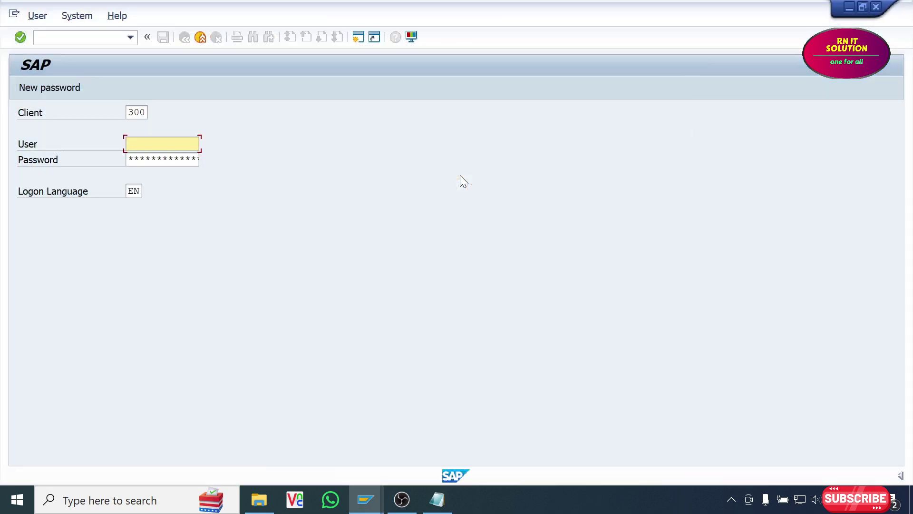
{"action": "type", "text": "f"}
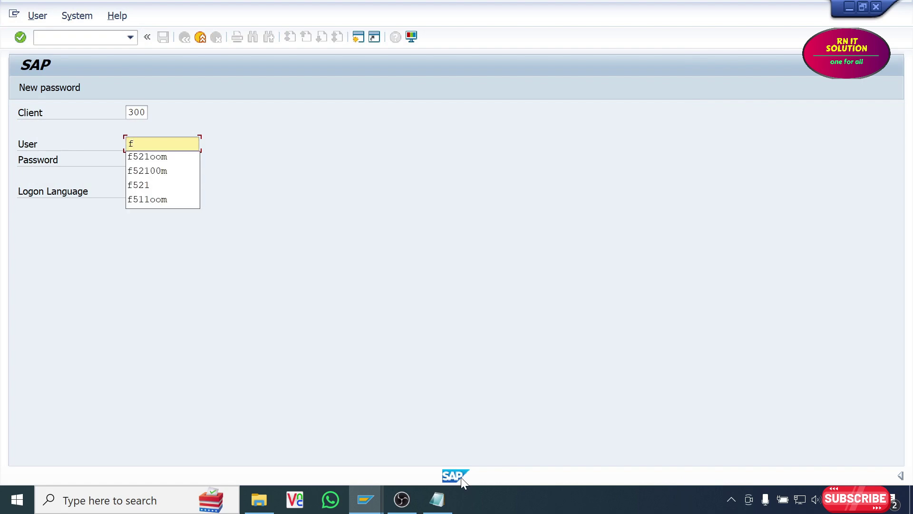
{"action": "left_click", "coordinate": [166, 157]}
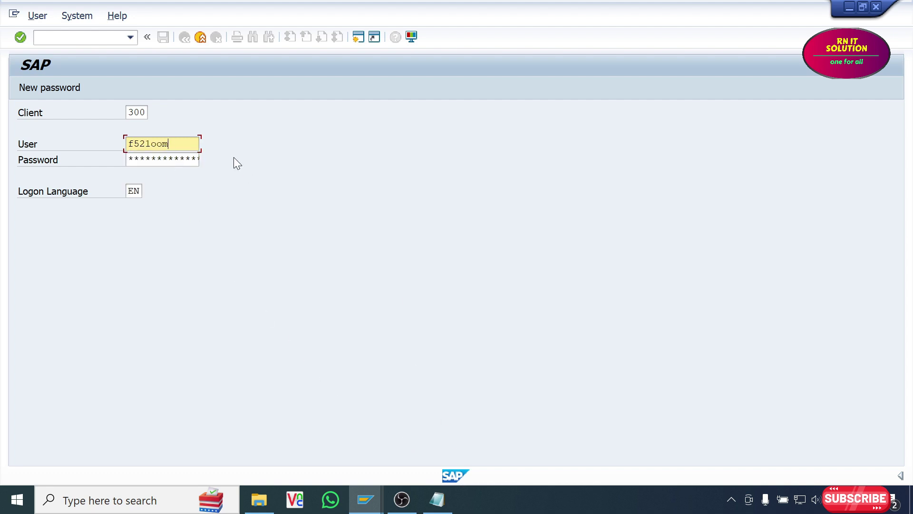
{"action": "left_click", "coordinate": [401, 389]}
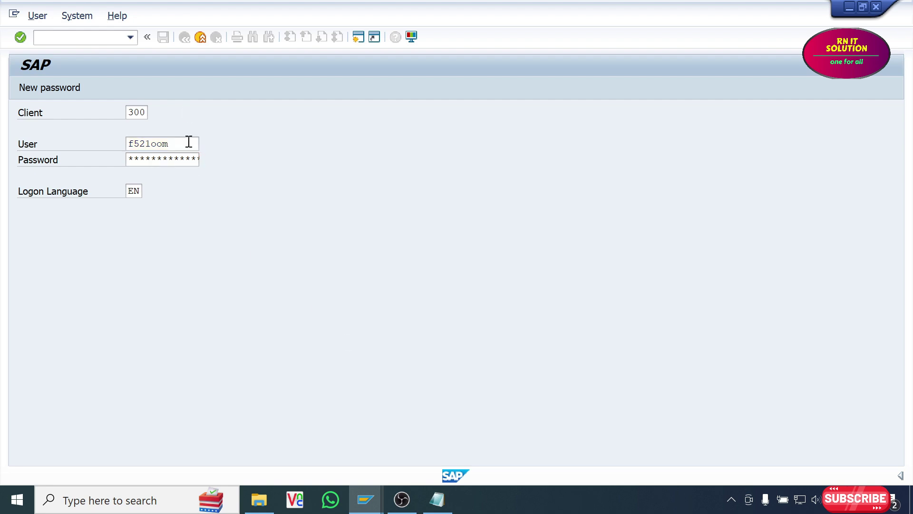
Step: Enter the account password and log on to the SAP system
{"action": "left_click", "coordinate": [185, 165]}
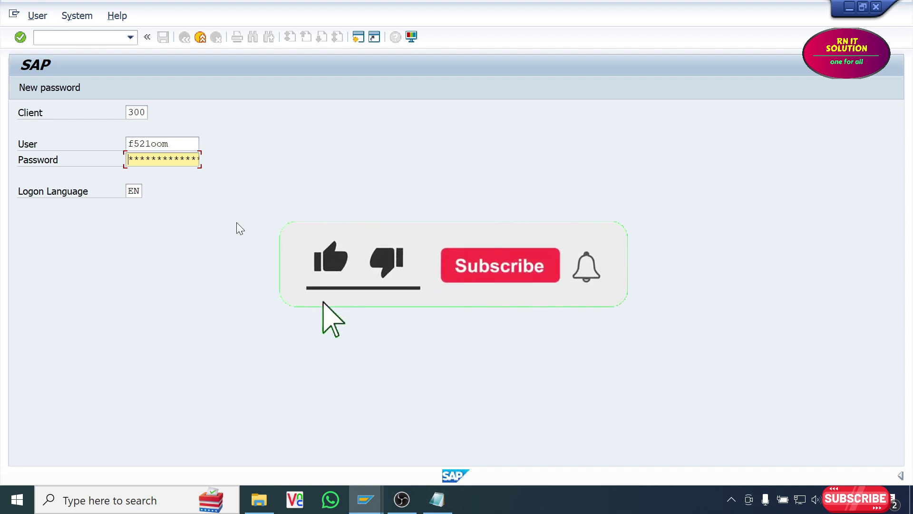
{"action": "key", "text": "Right"}
{"action": "key", "text": "Right"}
{"action": "key", "text": "Right"}
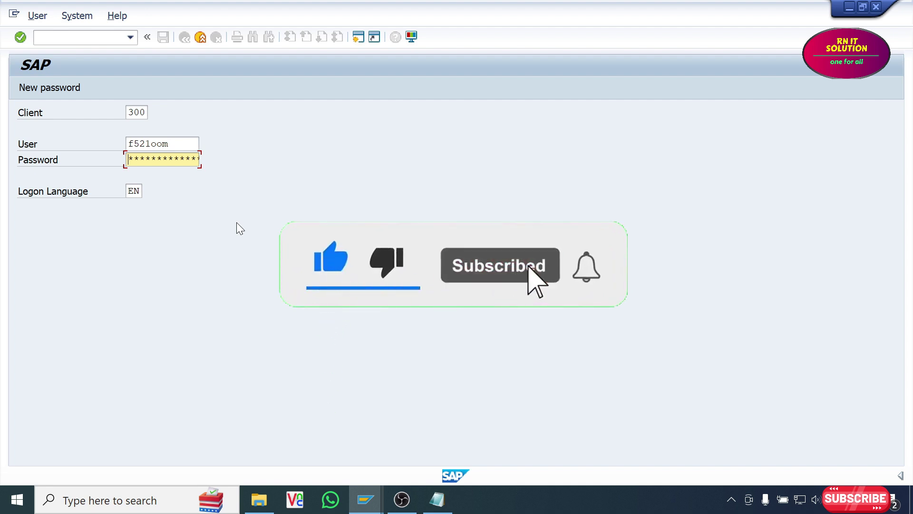
{"action": "key", "text": "Right"}
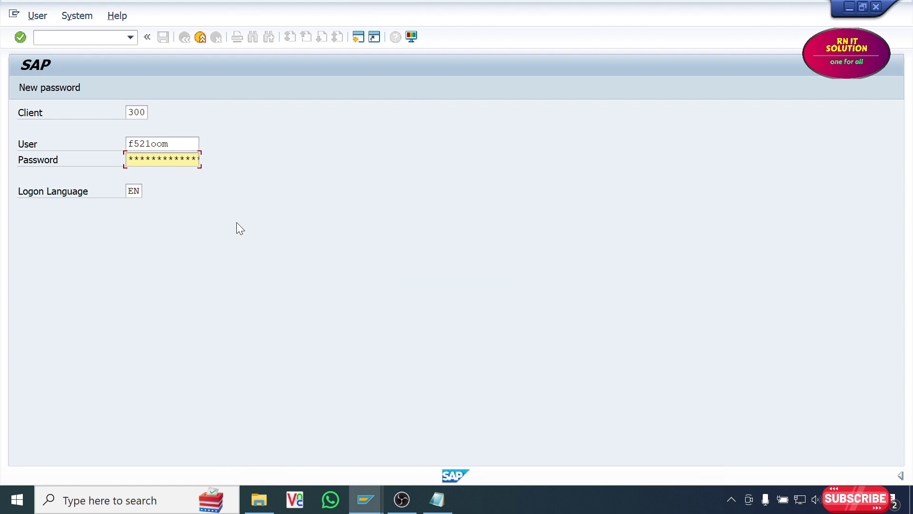
{"action": "key", "text": "Return"}
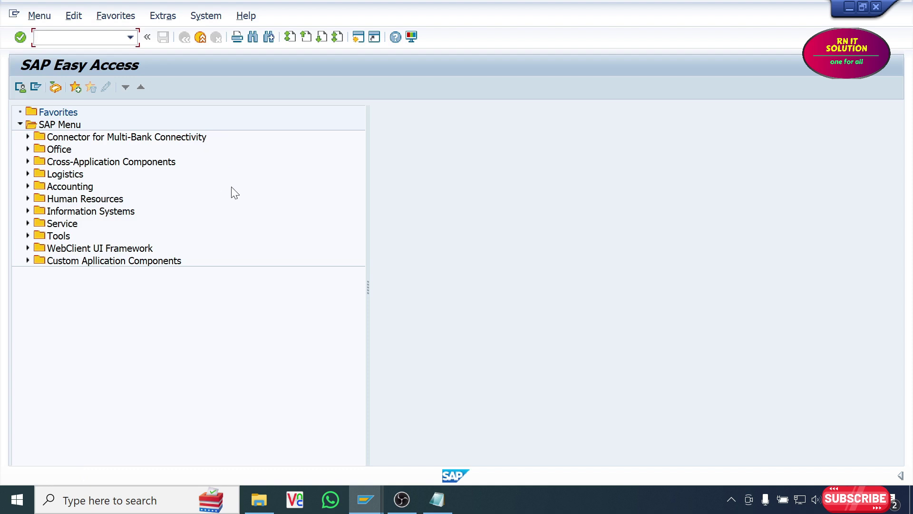
Step: Switch to the Notepad notes and review the /nme21n and /nmigo transaction codes
{"action": "left_click", "coordinate": [438, 501]}
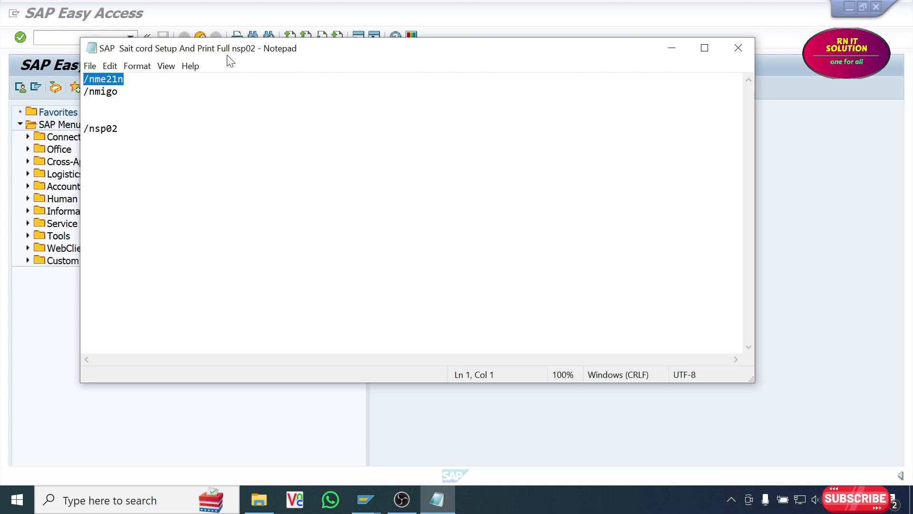
{"action": "left_click_drag", "start_coordinate": [231, 56], "coordinate": [307, 95]}
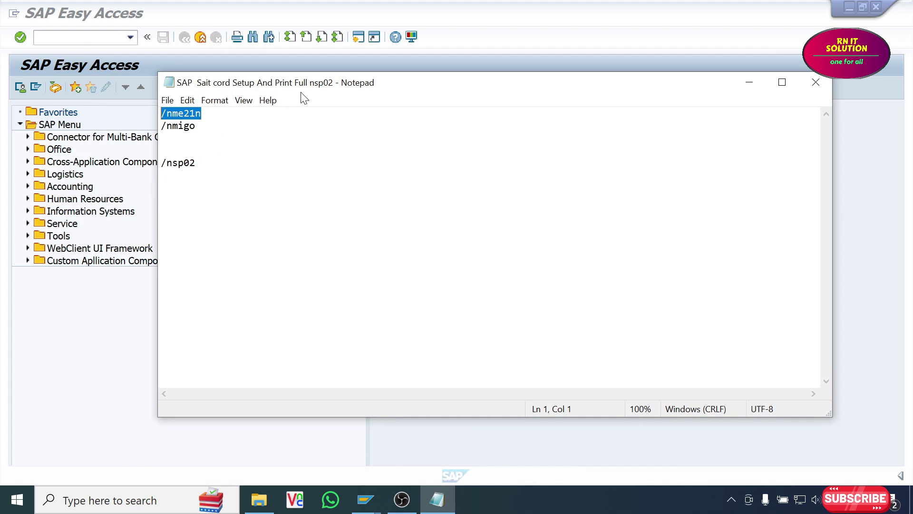
{"action": "left_click_drag", "start_coordinate": [310, 88], "coordinate": [294, 55]}
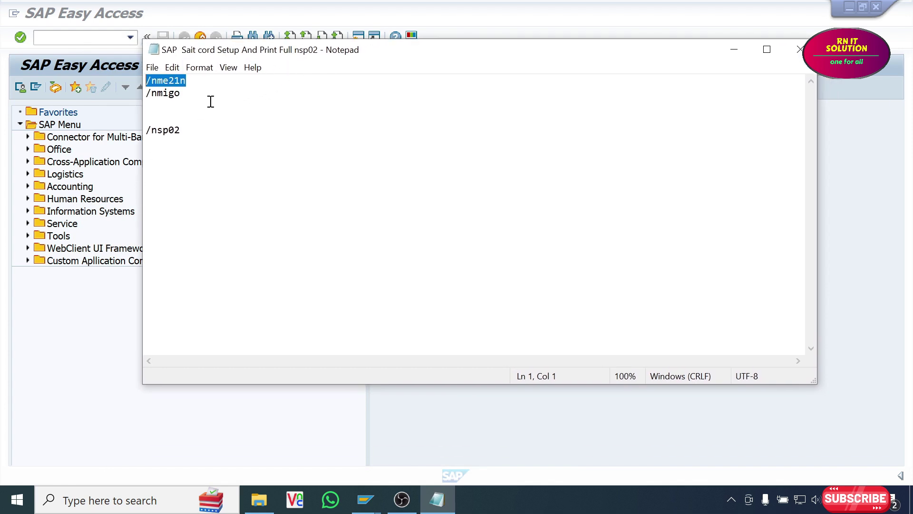
{"action": "left_click", "coordinate": [195, 80]}
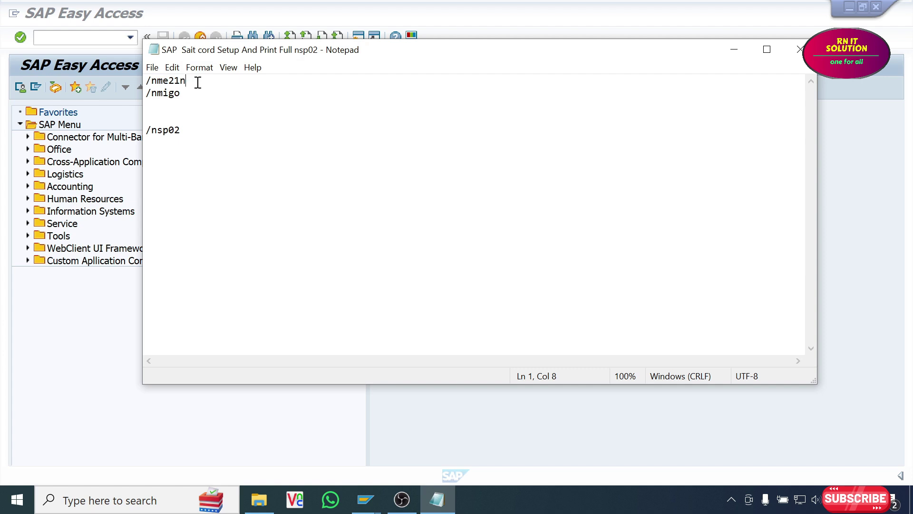
{"action": "left_click_drag", "start_coordinate": [197, 82], "coordinate": [146, 80]}
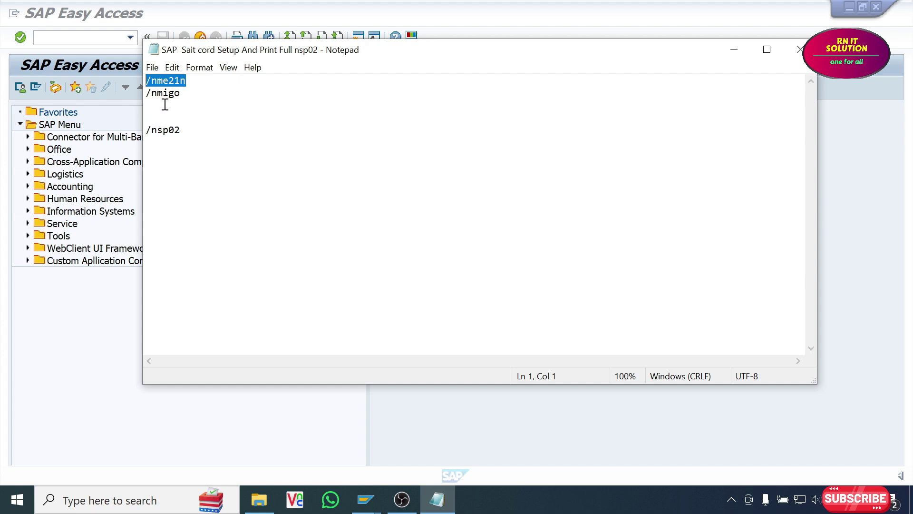
{"action": "left_click_drag", "start_coordinate": [190, 93], "coordinate": [140, 92]}
{"action": "left_click", "coordinate": [195, 94]}
{"action": "left_click_drag", "start_coordinate": [196, 94], "coordinate": [142, 77]}
{"action": "left_click_drag", "start_coordinate": [524, 60], "coordinate": [567, 62]}
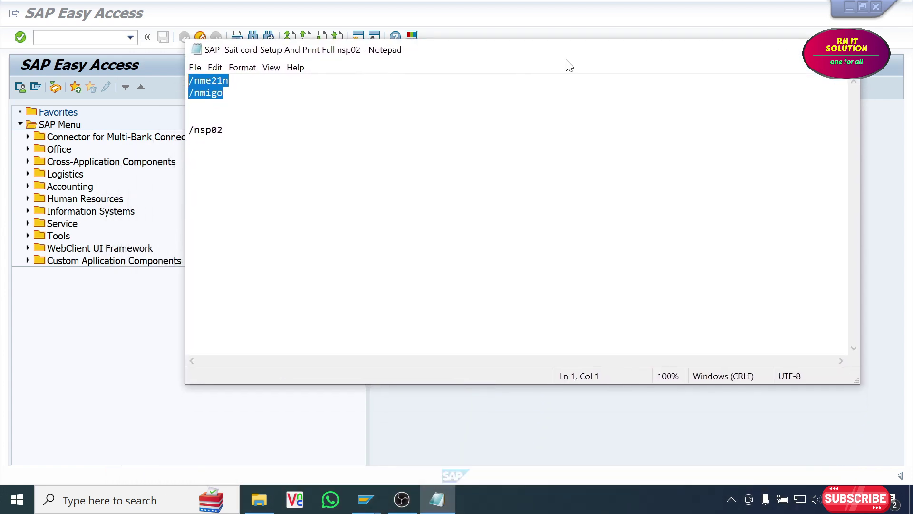
{"action": "left_click", "coordinate": [328, 98]}
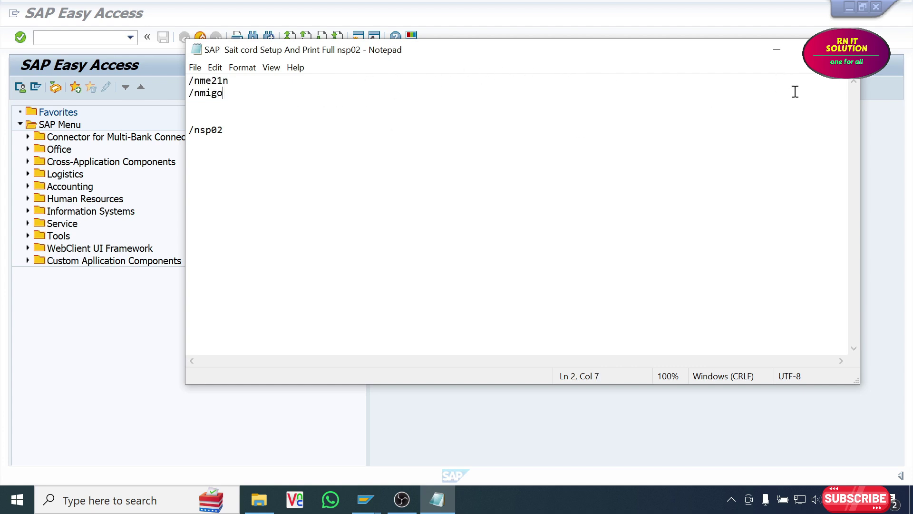
{"action": "left_click", "coordinate": [776, 55]}
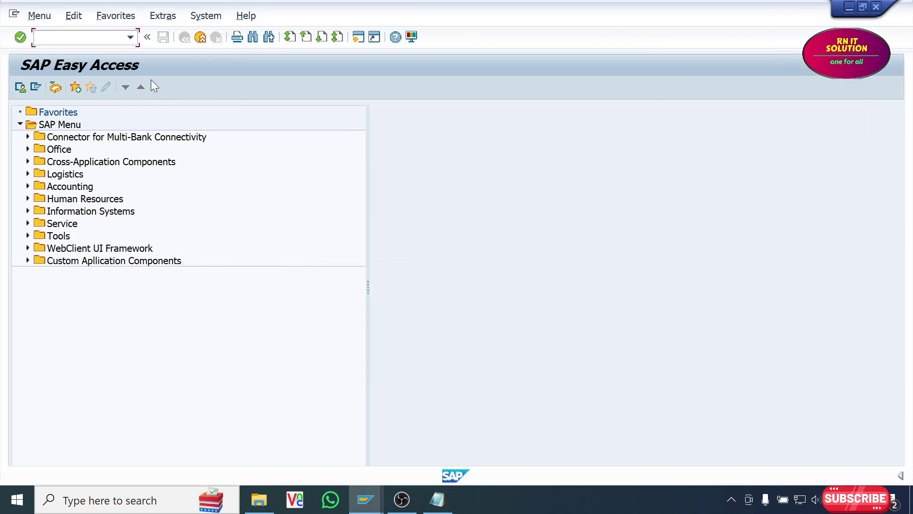
Step: Copy the /nme21n code from the Notepad notes and run it as a transaction in SAP
{"action": "left_click", "coordinate": [438, 500]}
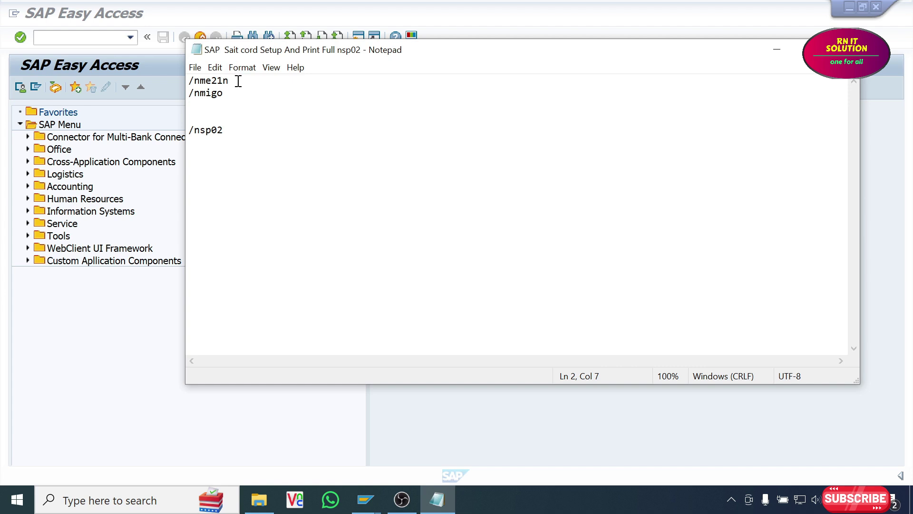
{"action": "left_click_drag", "start_coordinate": [236, 81], "coordinate": [176, 77]}
{"action": "key", "text": "ctrl+c"}
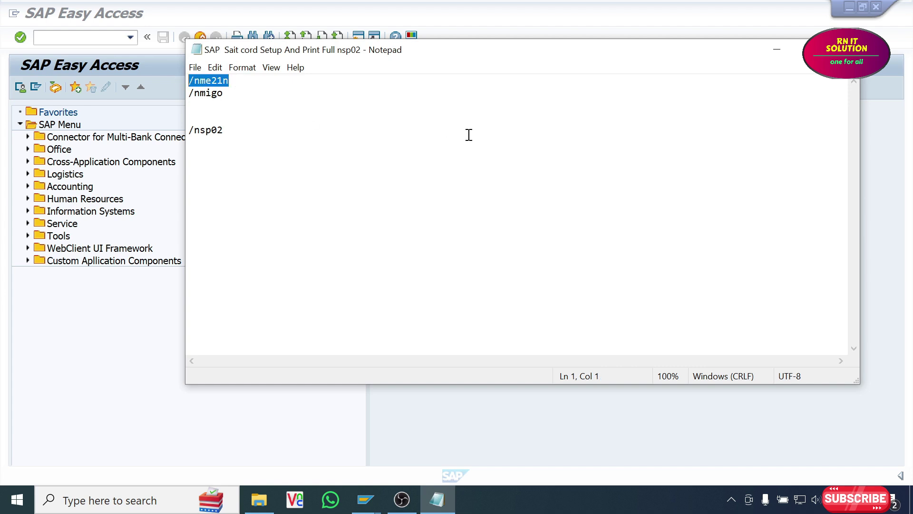
{"action": "left_click", "coordinate": [777, 50]}
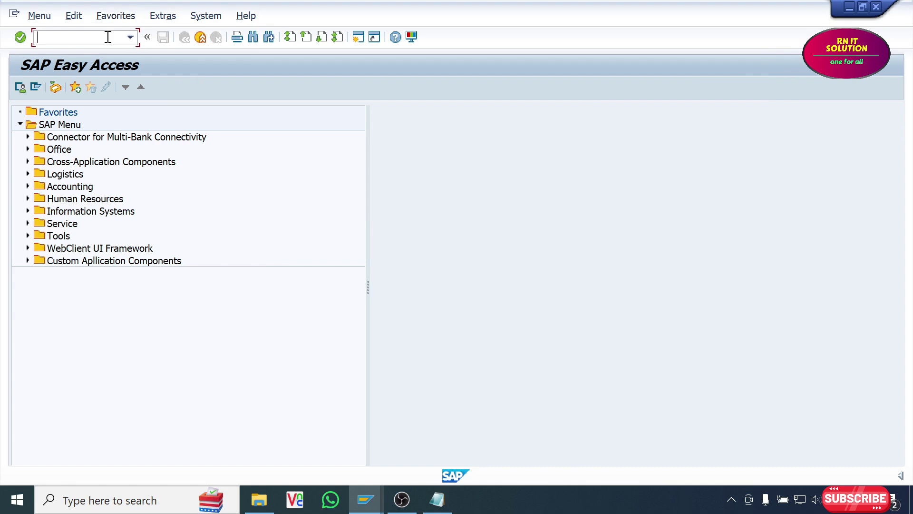
{"action": "key", "text": "ctrl+v"}
{"action": "key", "text": "Return"}
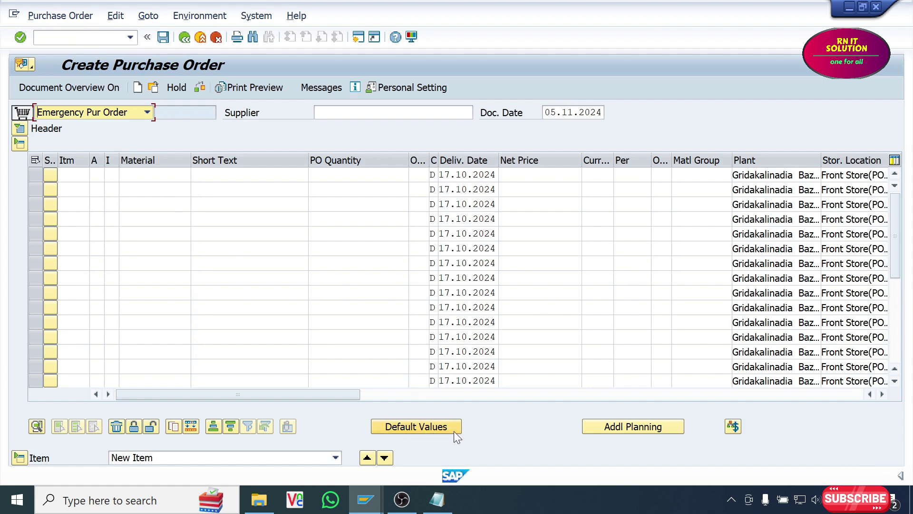
Step: Set the default plant for purchase order items to D007 and save the item default values
{"action": "left_click", "coordinate": [439, 429]}
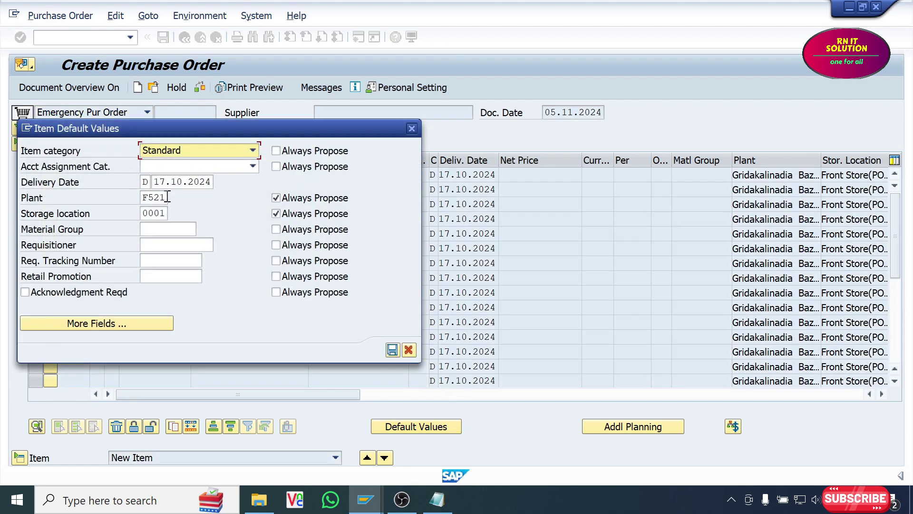
{"action": "left_click_drag", "start_coordinate": [168, 196], "coordinate": [67, 198]}
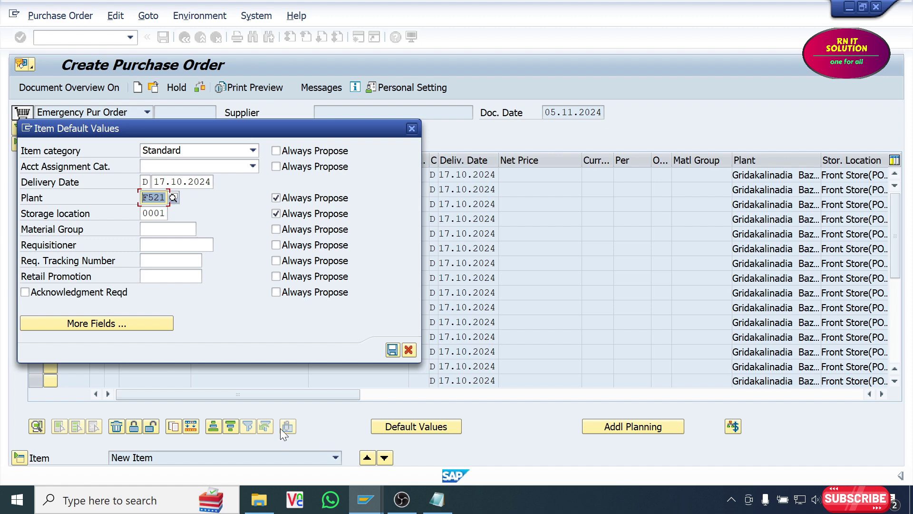
{"action": "type", "text": "D"}
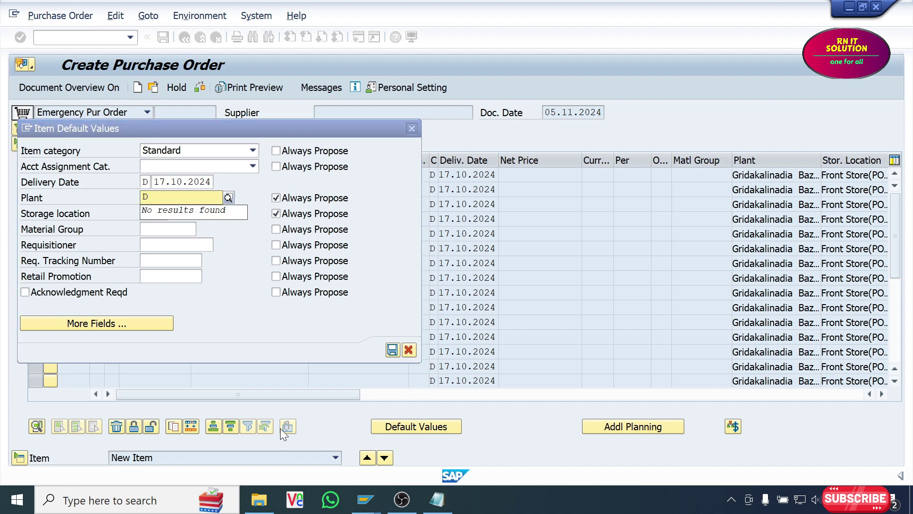
{"action": "key", "text": "Escape"}
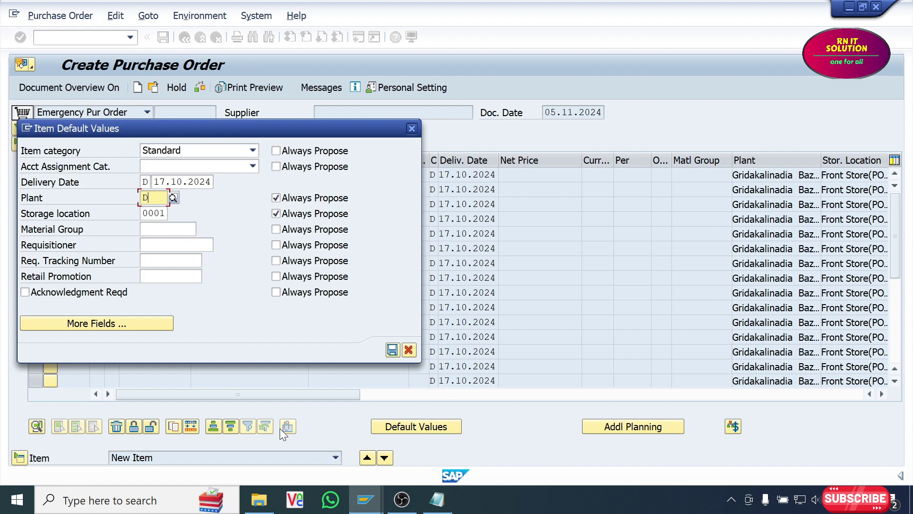
{"action": "type", "text": "00"}
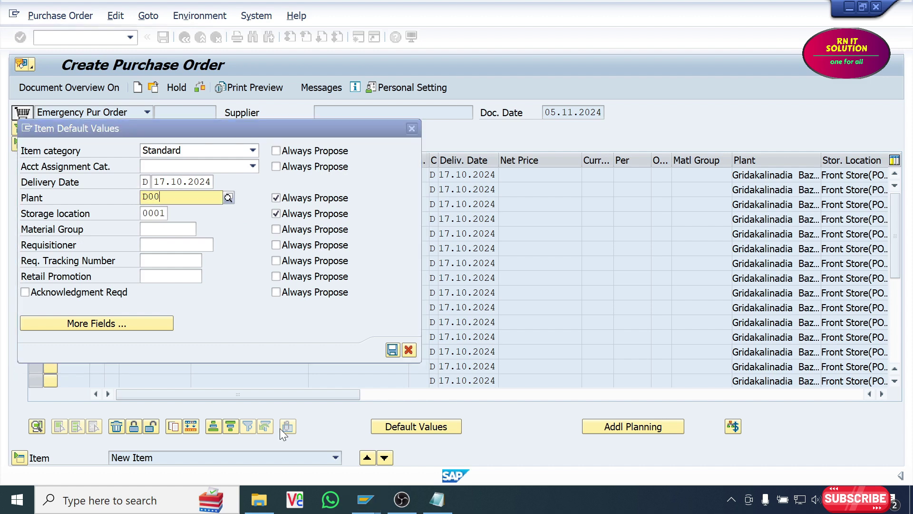
{"action": "type", "text": "7"}
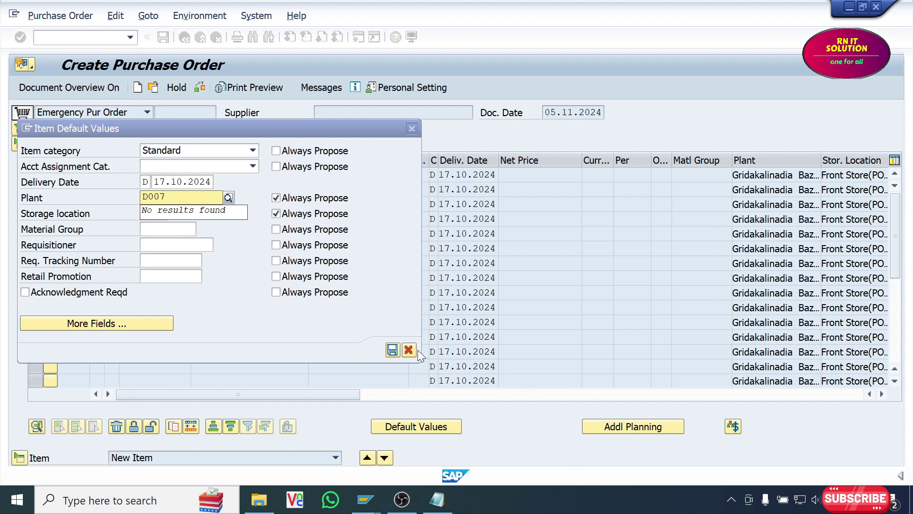
{"action": "left_click", "coordinate": [393, 351]}
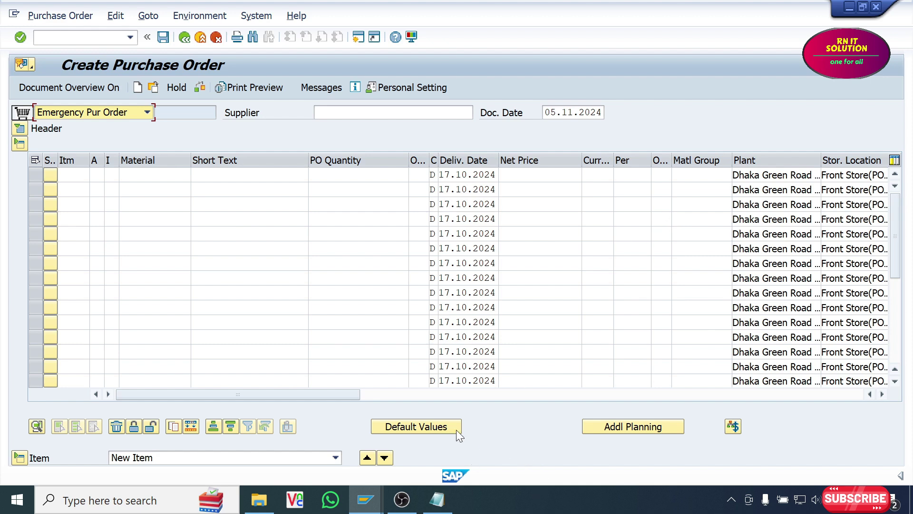
Step: Set the default plant for purchase order items to F521 and save the item default values
{"action": "left_click", "coordinate": [433, 427]}
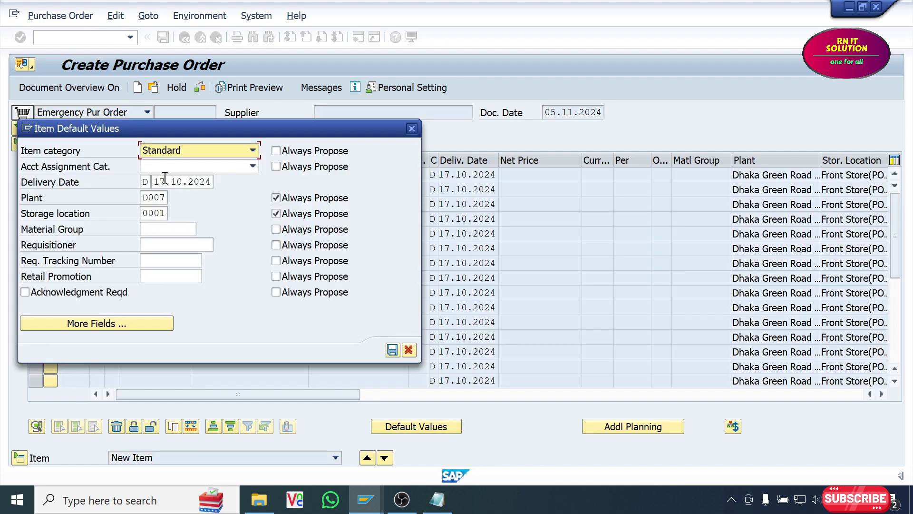
{"action": "left_click", "coordinate": [167, 195]}
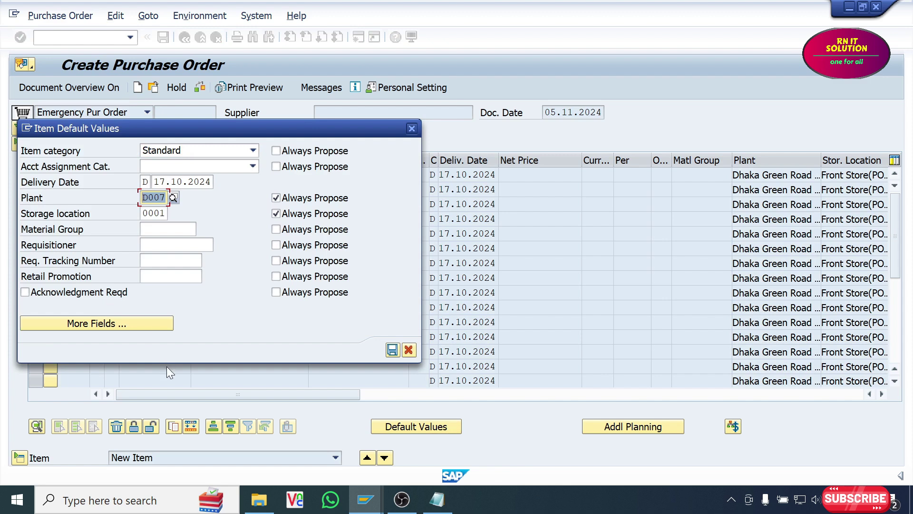
{"action": "type", "text": "f"}
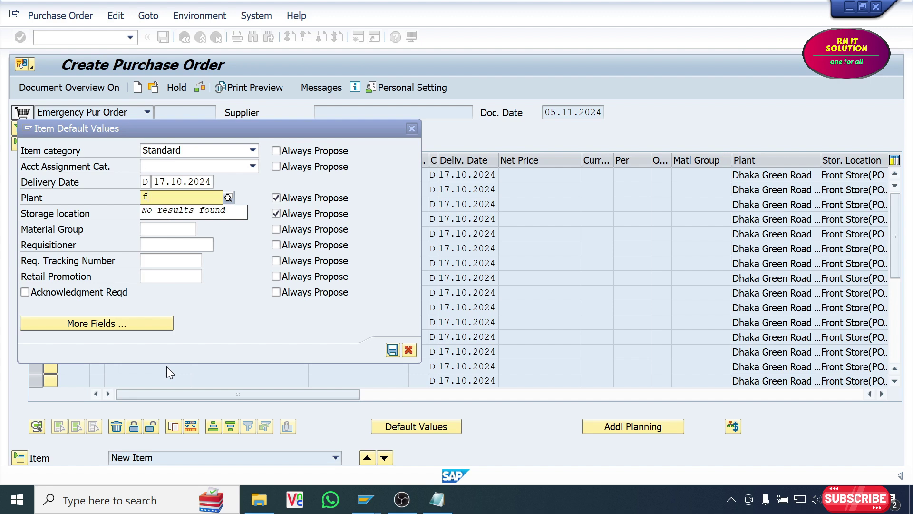
{"action": "type", "text": "521"}
{"action": "left_click", "coordinate": [392, 351]}
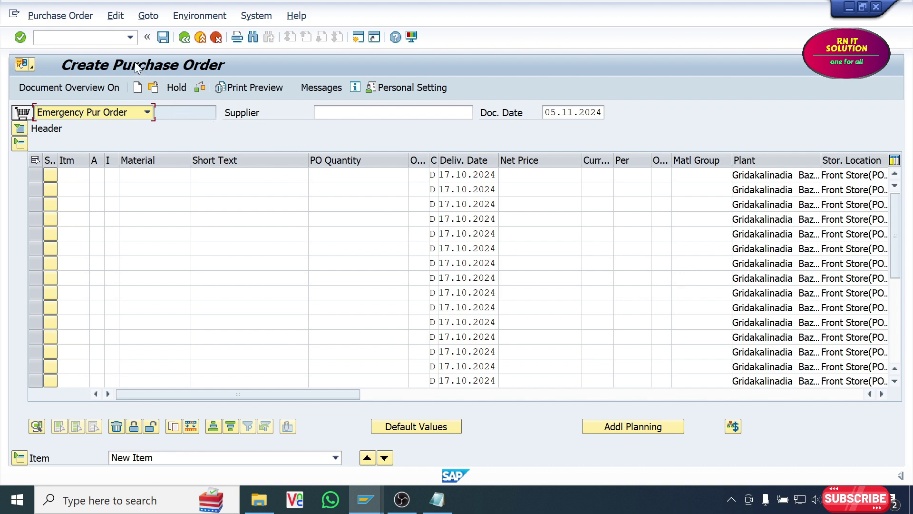
Step: Copy the /nmigo code from the Notepad notes and run it as a transaction in SAP
{"action": "left_click", "coordinate": [127, 38]}
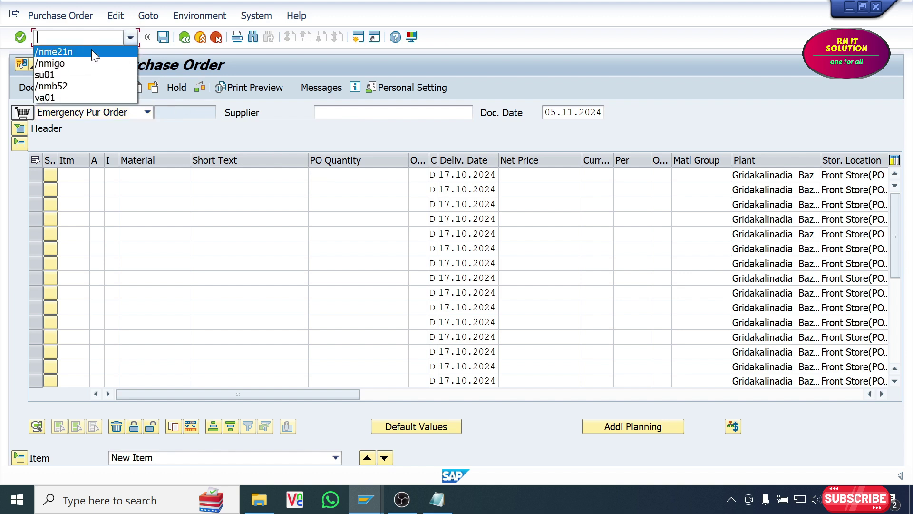
{"action": "left_click", "coordinate": [97, 38]}
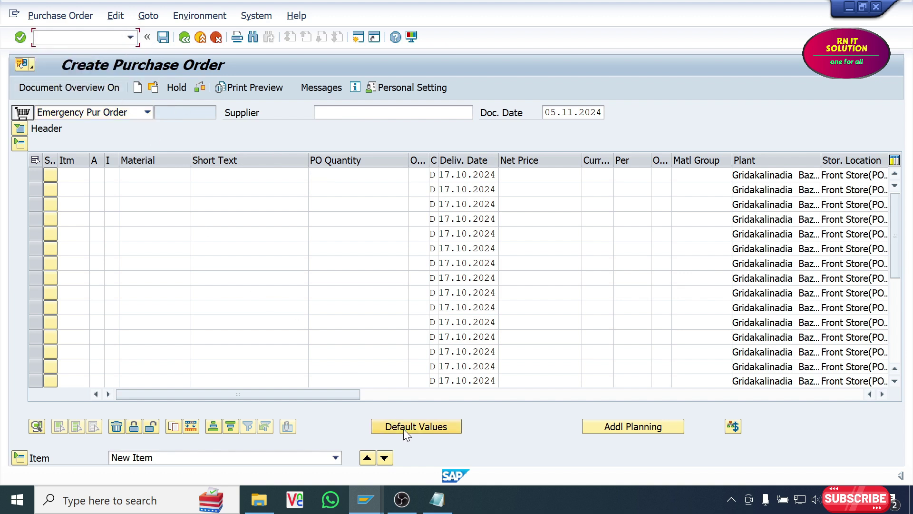
{"action": "left_click", "coordinate": [437, 499]}
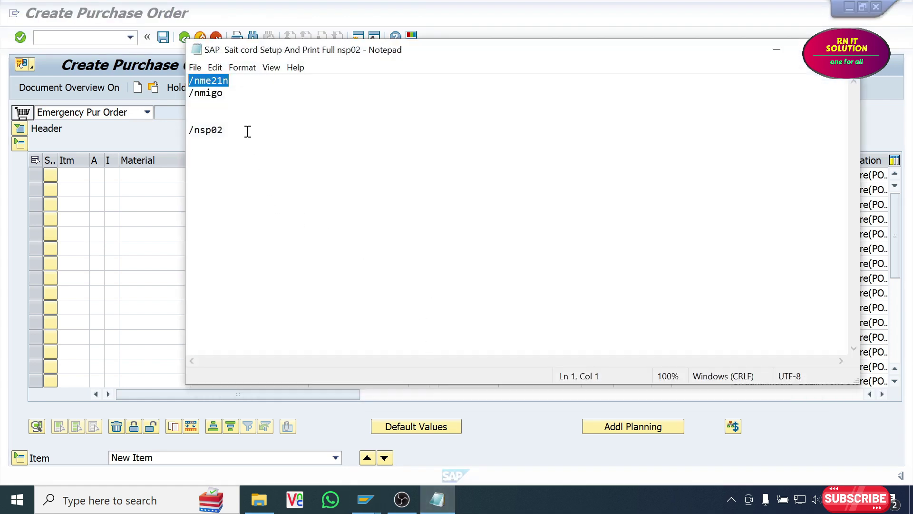
{"action": "left_click_drag", "start_coordinate": [227, 93], "coordinate": [178, 92]}
{"action": "key", "text": "ctrl+c"}
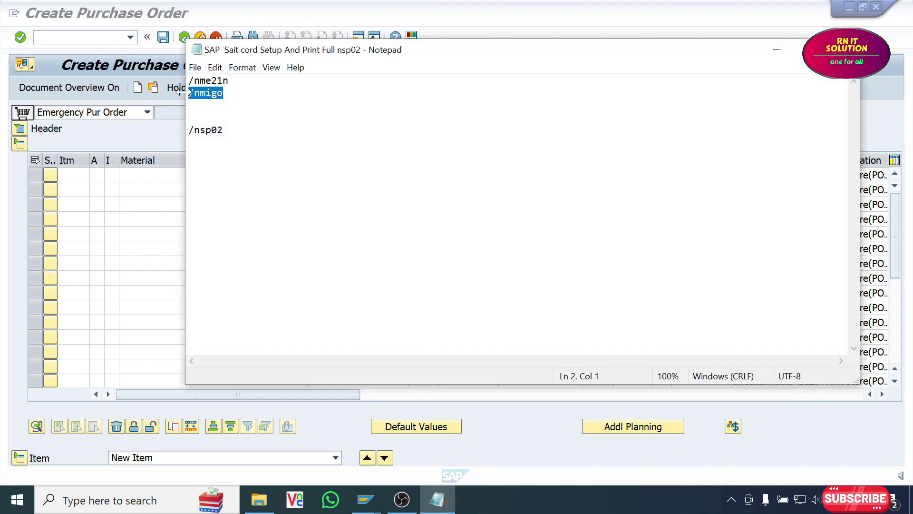
{"action": "left_click", "coordinate": [778, 49]}
{"action": "left_click", "coordinate": [108, 36]}
{"action": "key", "text": "ctrl+v"}
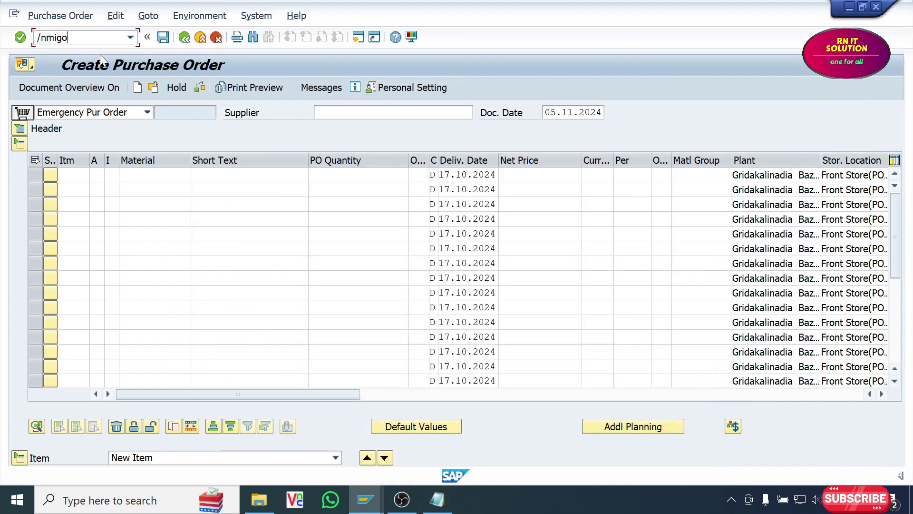
{"action": "key", "text": "Return"}
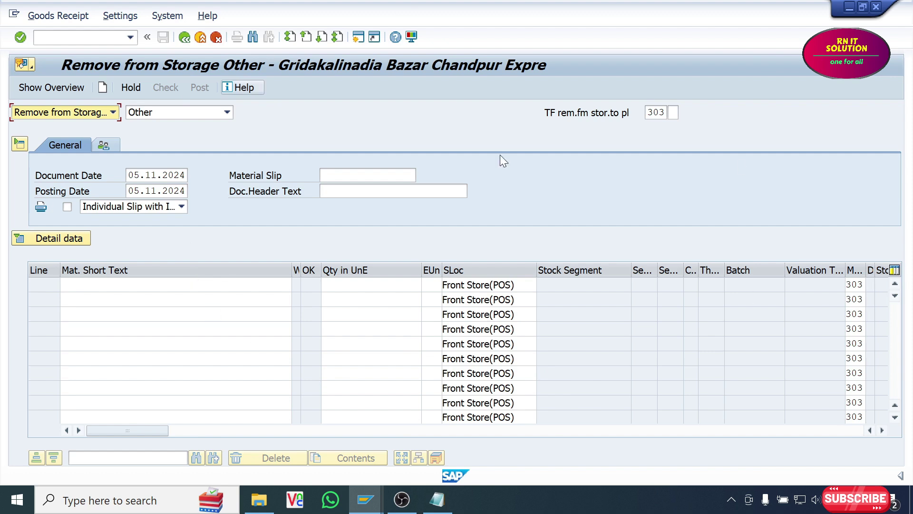
{"action": "double_click", "coordinate": [687, 24]}
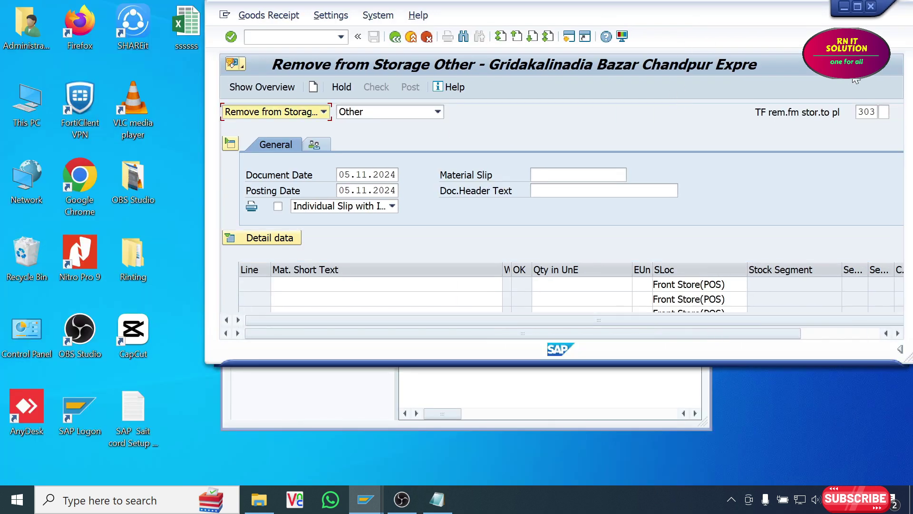
{"action": "left_click", "coordinate": [856, 6]}
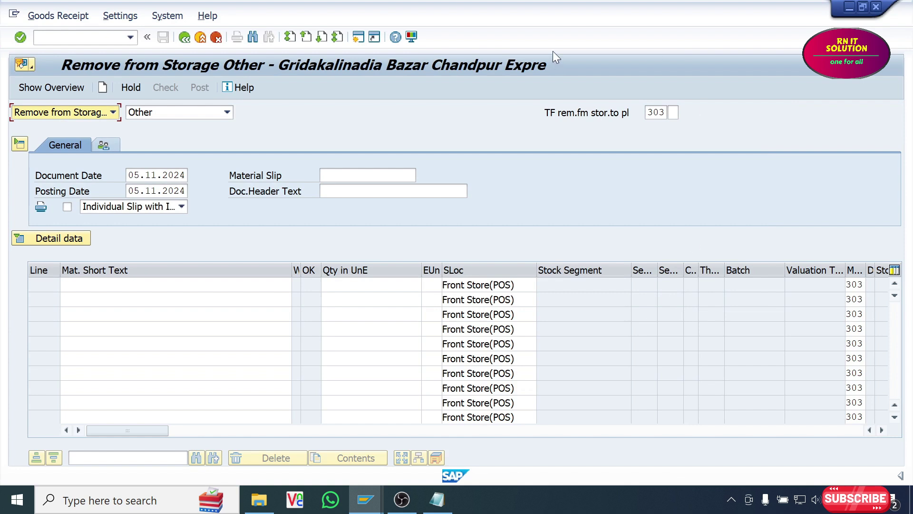
{"action": "left_click", "coordinate": [121, 16]}
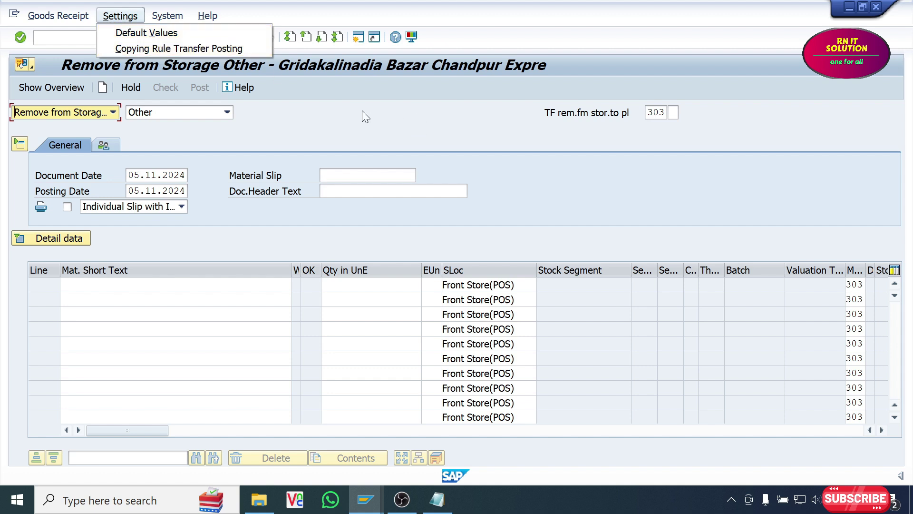
{"action": "left_click", "coordinate": [118, 17]}
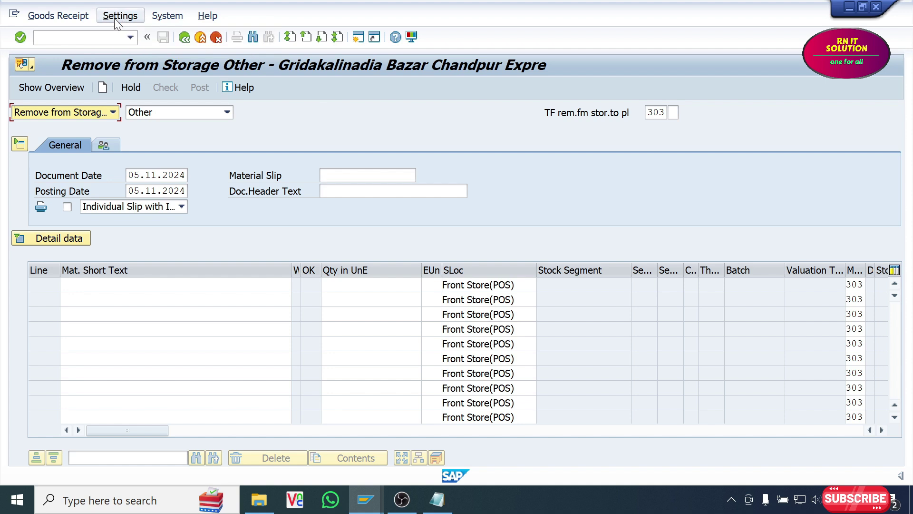
{"action": "left_click", "coordinate": [116, 17]}
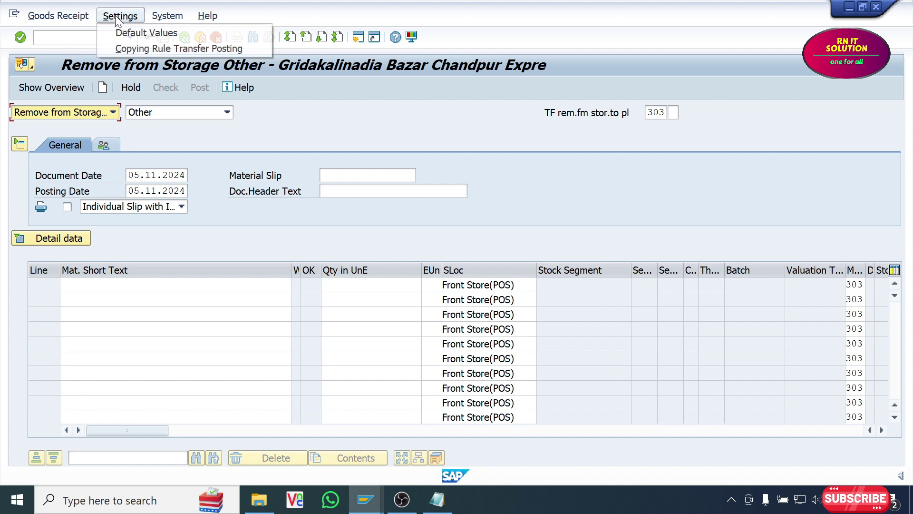
Step: Run the /nme21n transaction from the command history to reopen purchase order creation
{"action": "left_click", "coordinate": [62, 39]}
{"action": "left_click", "coordinate": [130, 37]}
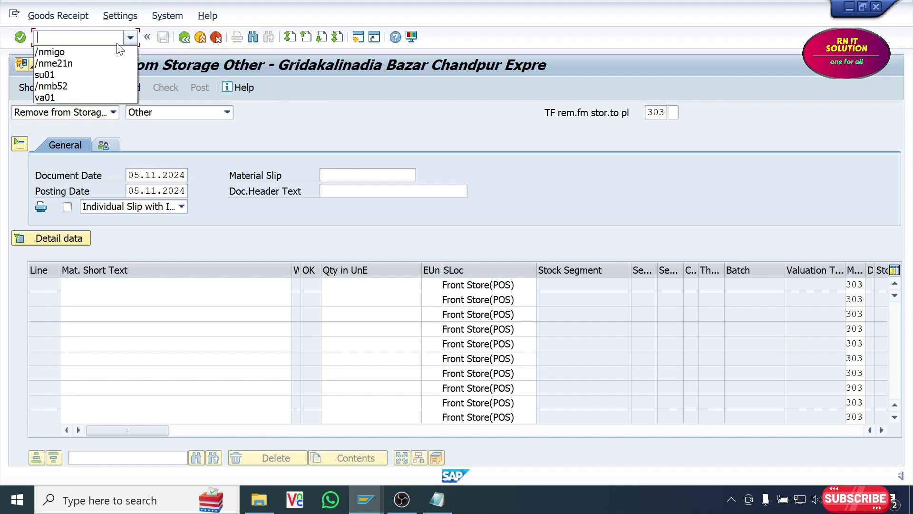
{"action": "left_click", "coordinate": [81, 62]}
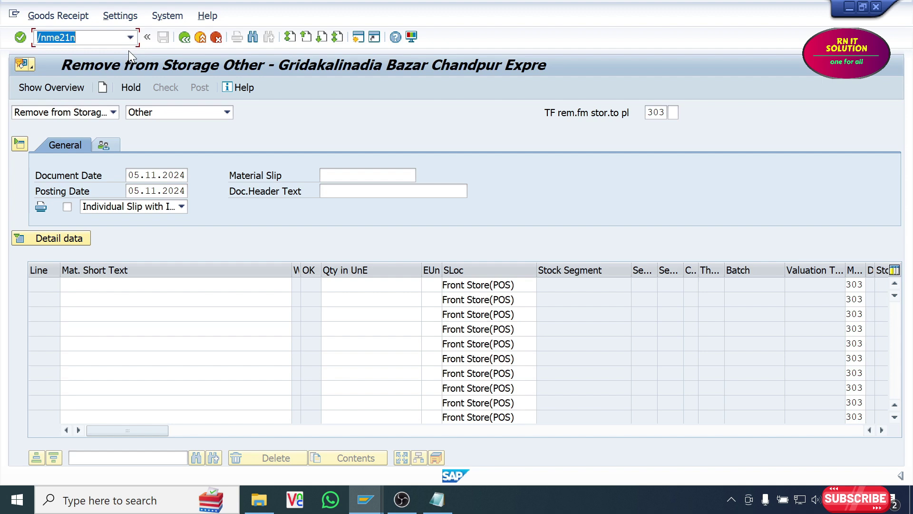
{"action": "key", "text": "Return"}
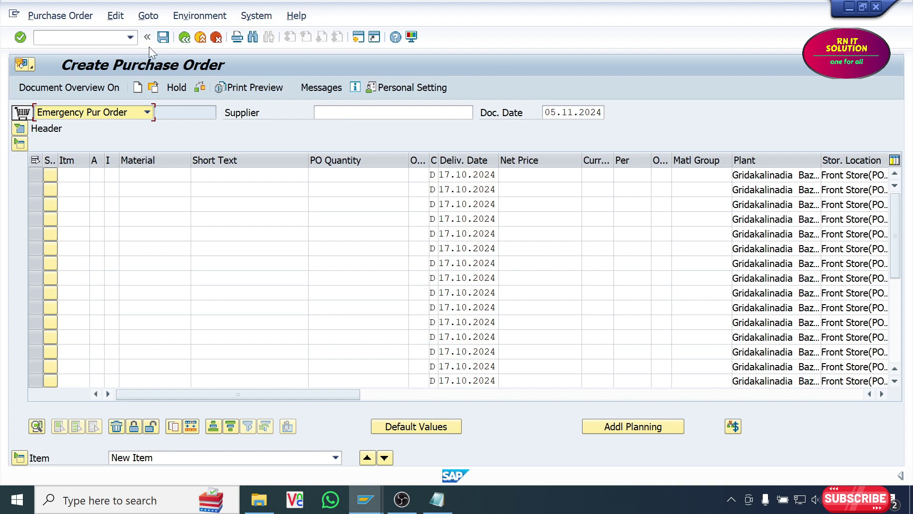
Step: Return to the goods movement transaction by running /nmigo from the command history
{"action": "left_click", "coordinate": [133, 39]}
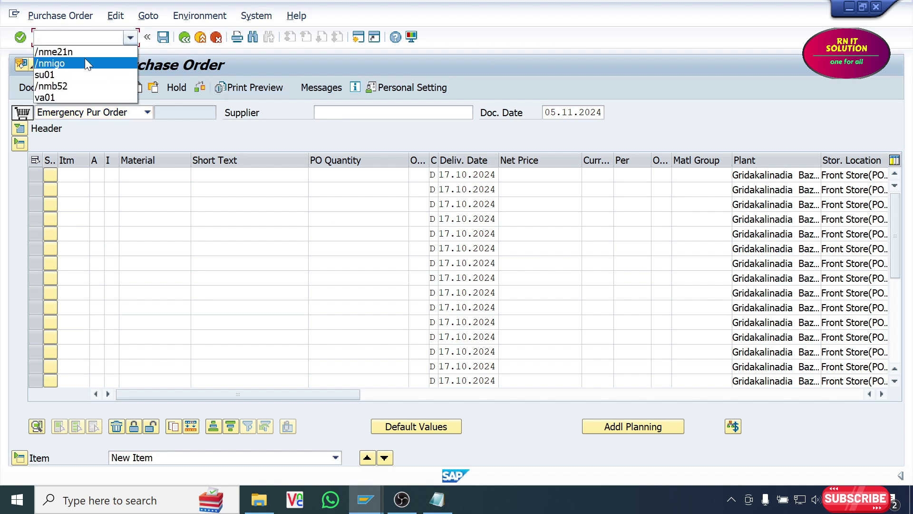
{"action": "left_click", "coordinate": [50, 63]}
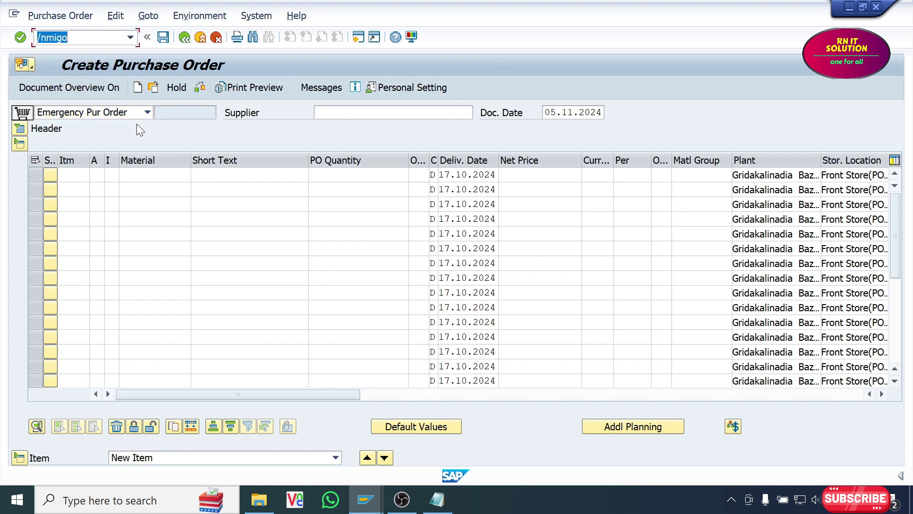
{"action": "key", "text": "Return"}
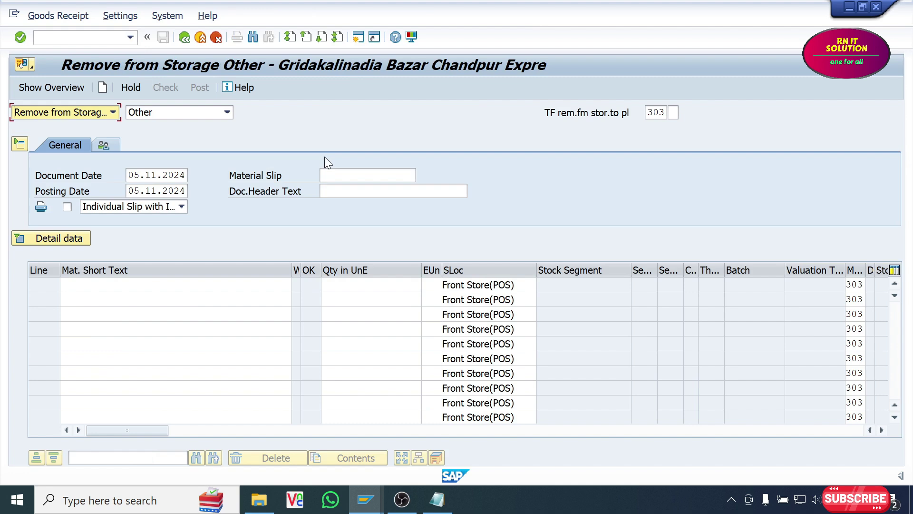
Step: Set the In Plant default value for goods movements to d002 and adopt the change
{"action": "left_click", "coordinate": [122, 19]}
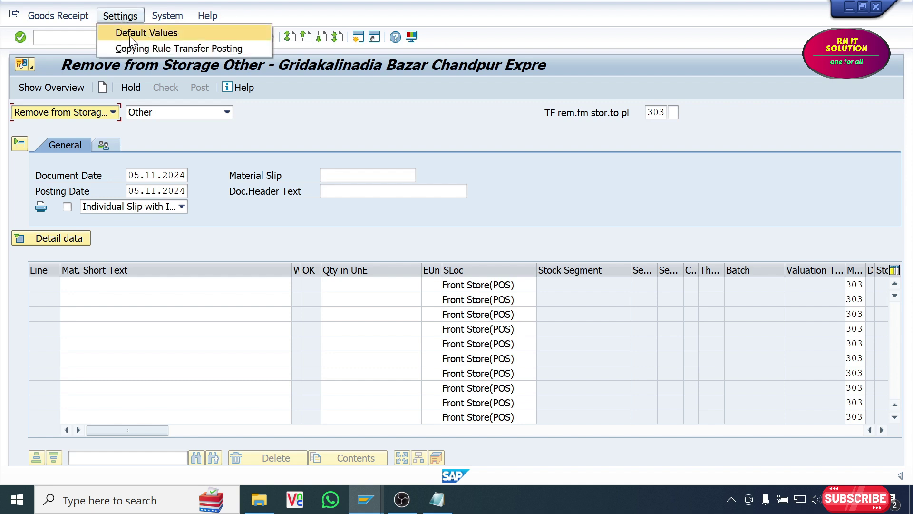
{"action": "left_click", "coordinate": [130, 36]}
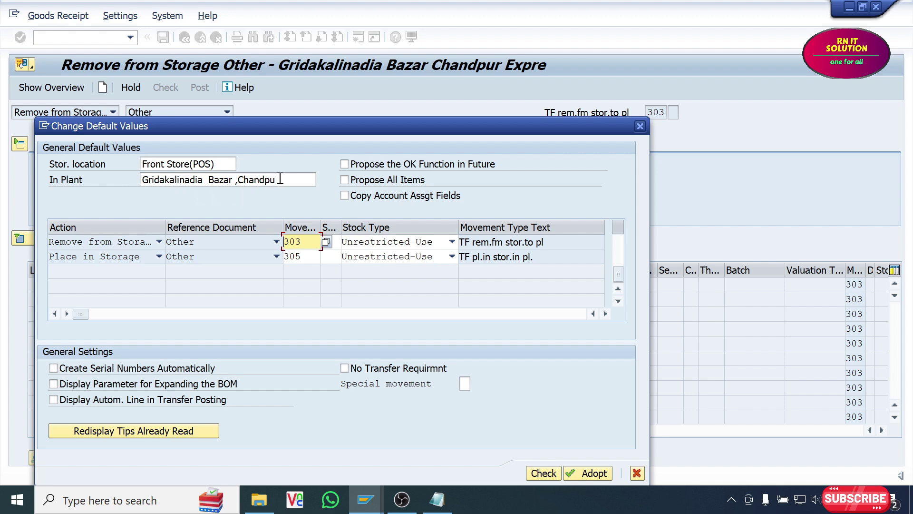
{"action": "left_click_drag", "start_coordinate": [280, 180], "coordinate": [141, 172]}
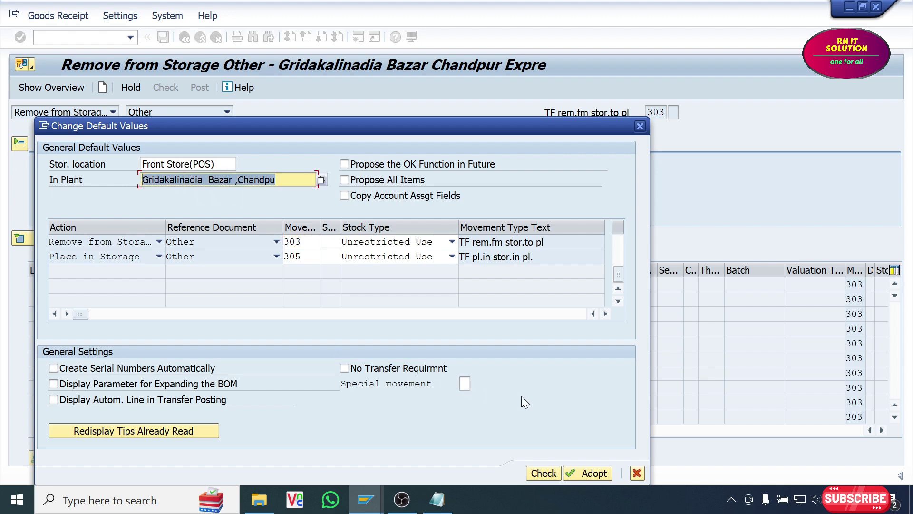
{"action": "key", "text": "BackSpace"}
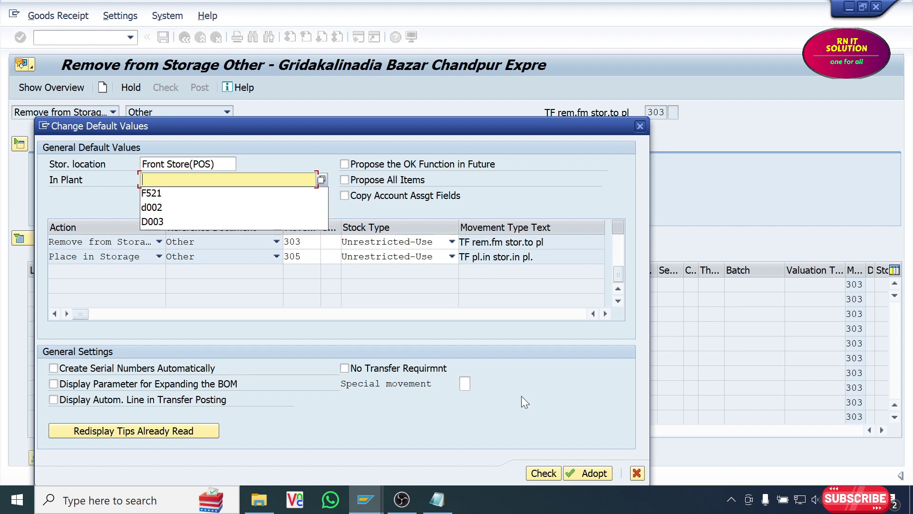
{"action": "left_click", "coordinate": [153, 208]}
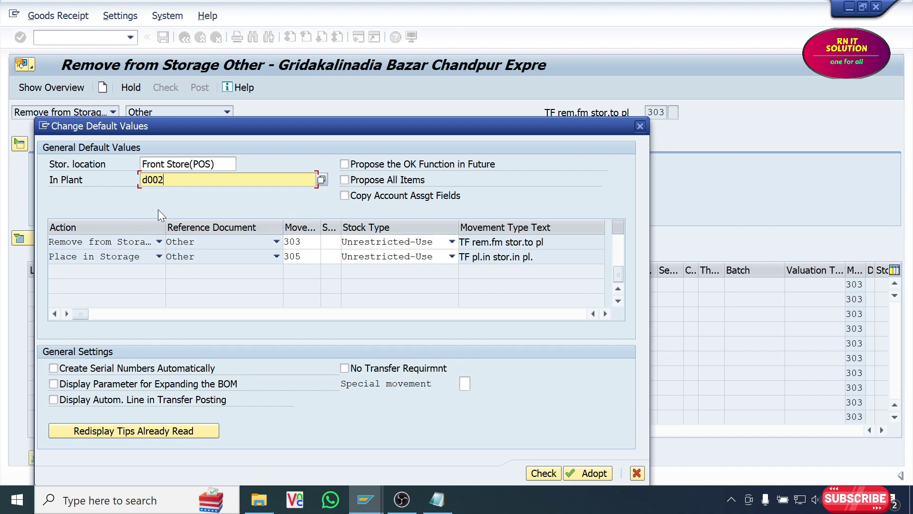
{"action": "left_click", "coordinate": [579, 473]}
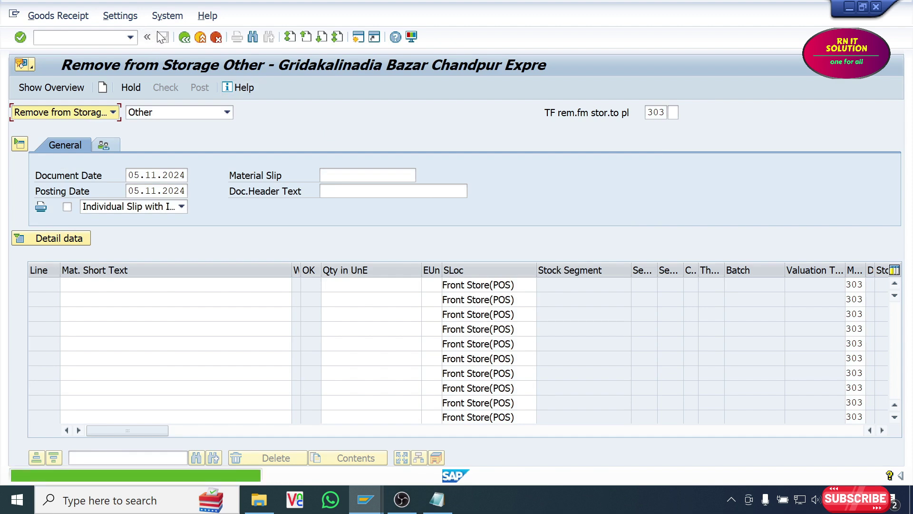
Step: Reopen the goods movement default values, set In Plant to D003 and adopt the change
{"action": "left_click", "coordinate": [120, 16]}
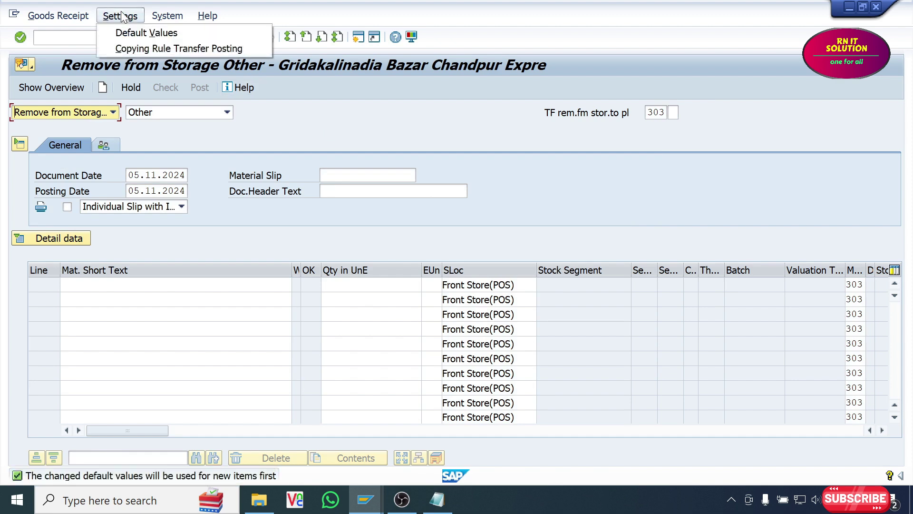
{"action": "left_click", "coordinate": [127, 36]}
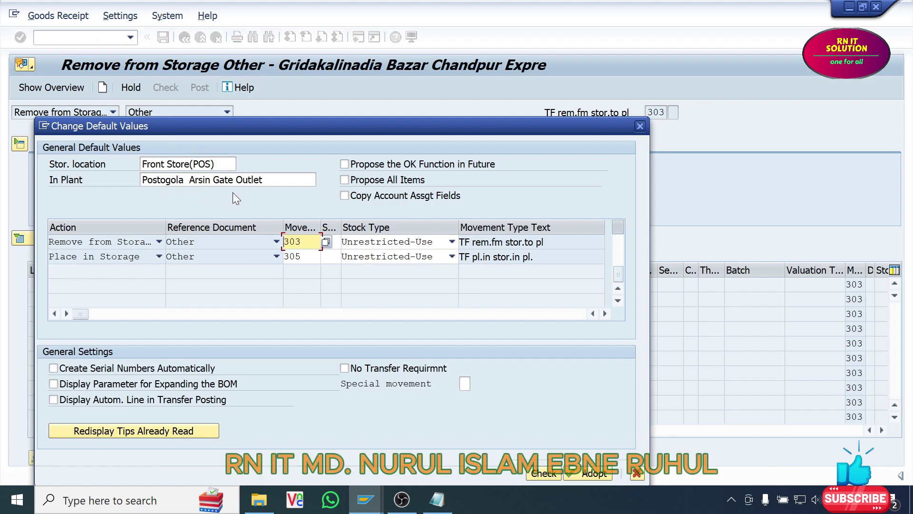
{"action": "left_click_drag", "start_coordinate": [265, 179], "coordinate": [109, 161]}
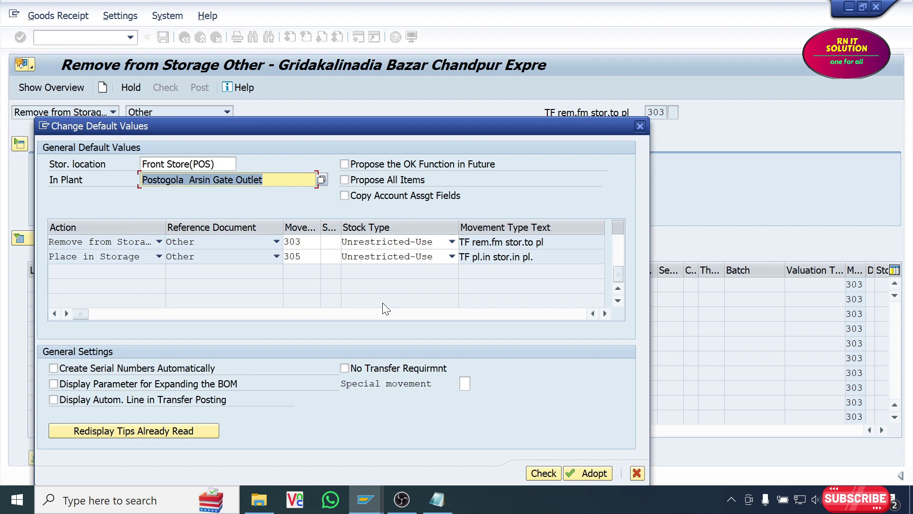
{"action": "type", "text": "f"}
{"action": "left_click", "coordinate": [175, 195]}
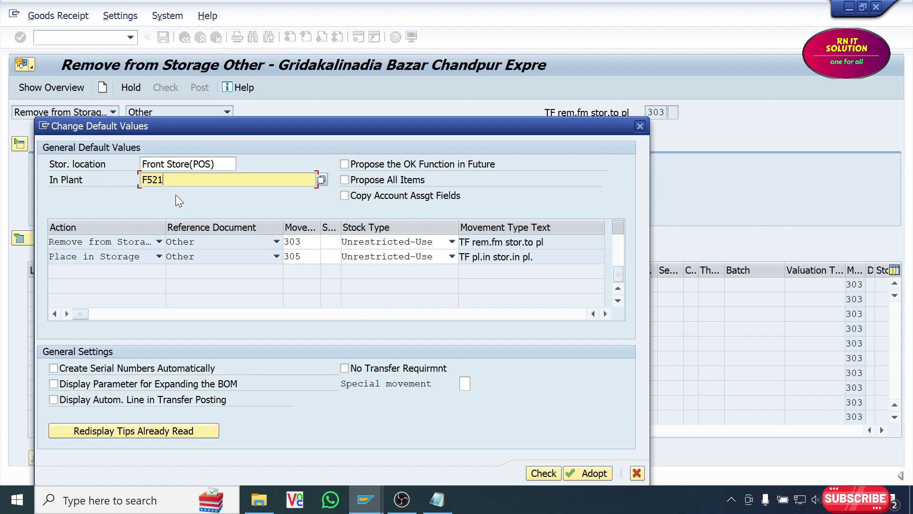
{"action": "key", "text": "BackSpace"}
{"action": "key", "text": "BackSpace"}
{"action": "key", "text": "BackSpace"}
{"action": "key", "text": "BackSpace"}
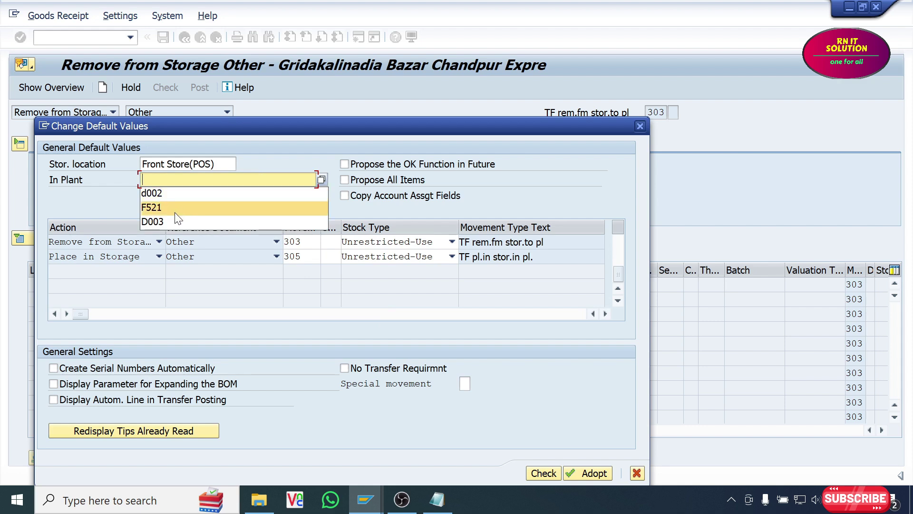
{"action": "left_click", "coordinate": [175, 220]}
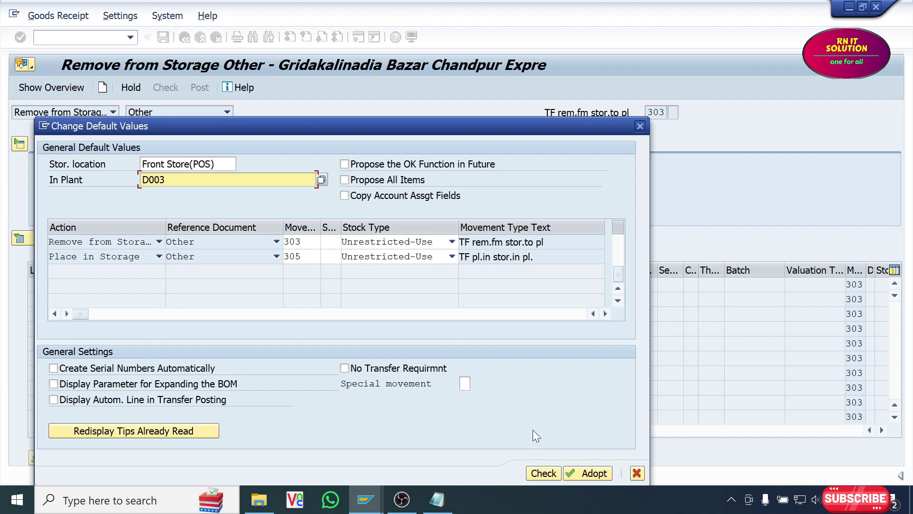
{"action": "left_click", "coordinate": [594, 473]}
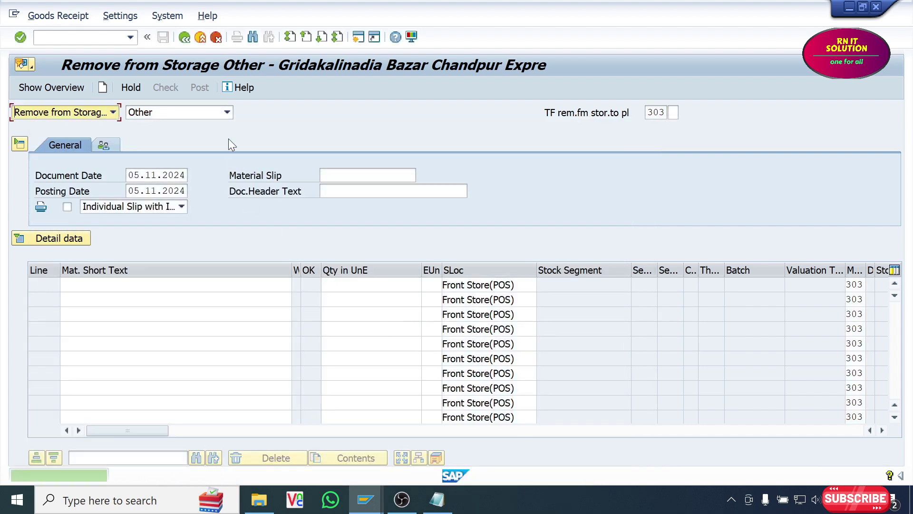
Step: Set the In Plant default value for goods movements to F521 and adopt the change
{"action": "left_click", "coordinate": [121, 16]}
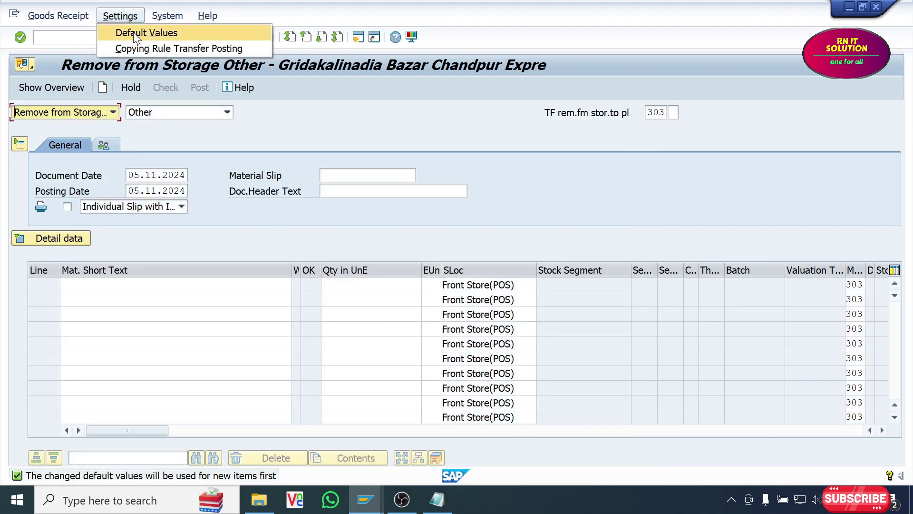
{"action": "left_click", "coordinate": [137, 34]}
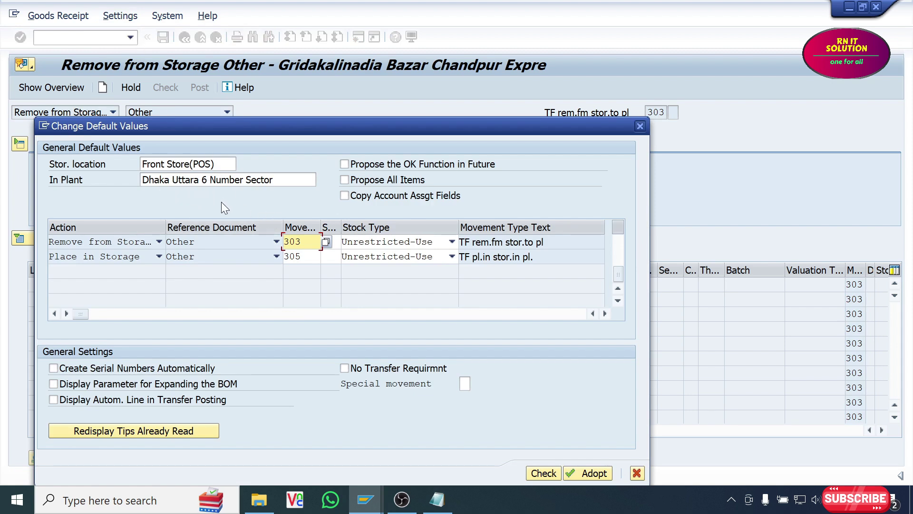
{"action": "left_click", "coordinate": [286, 180]}
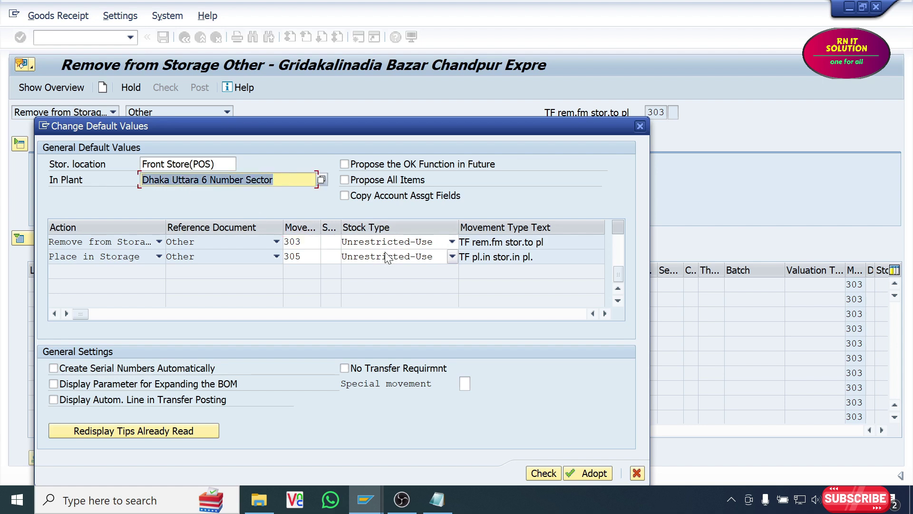
{"action": "type", "text": "f"}
{"action": "left_click", "coordinate": [156, 193]}
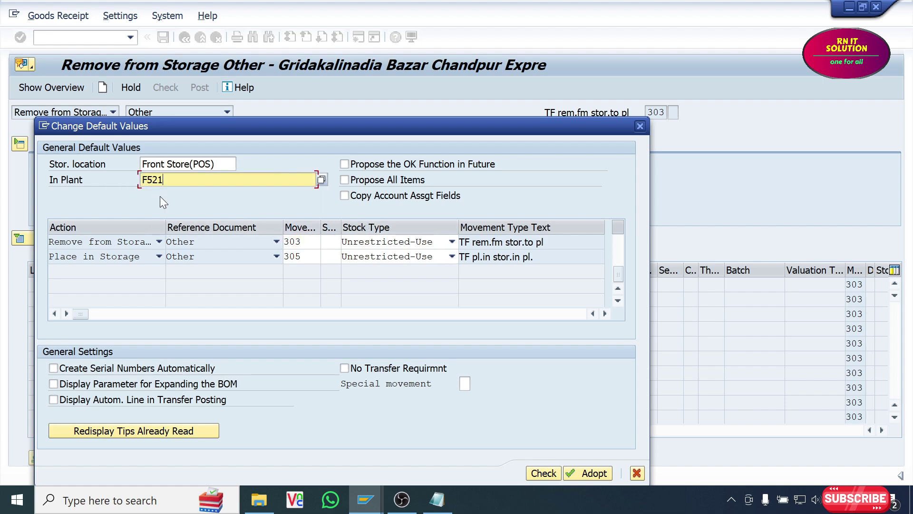
{"action": "left_click", "coordinate": [586, 471]}
Step: Reopen the goods movement default values to check the In Plant entry, and close the dialog without changes
{"action": "left_click", "coordinate": [125, 18]}
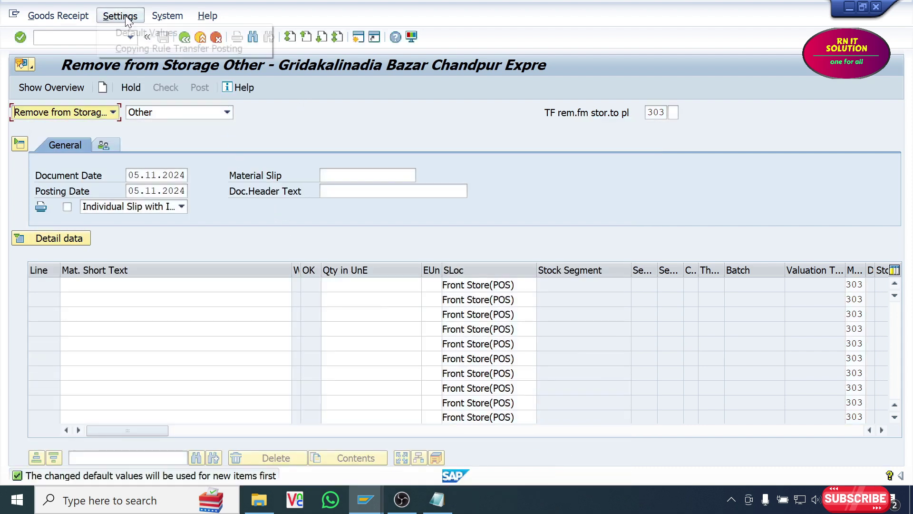
{"action": "left_click", "coordinate": [138, 34]}
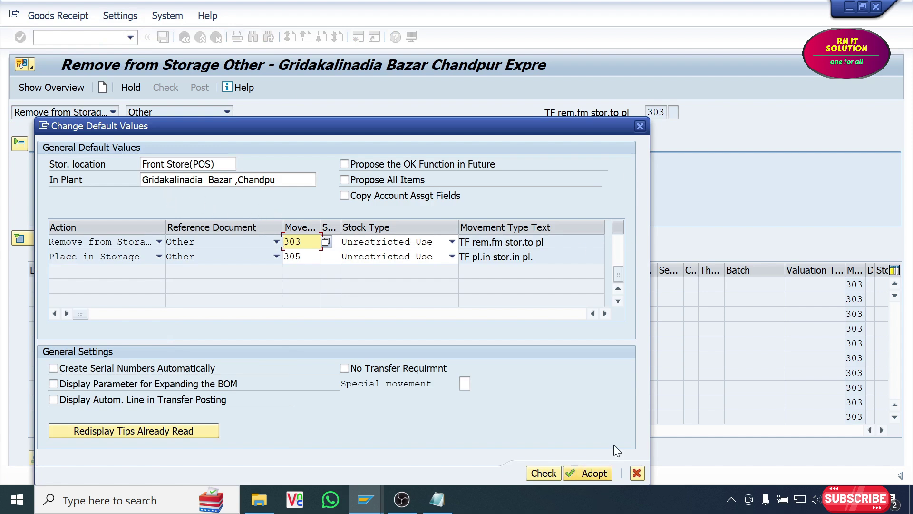
{"action": "left_click", "coordinate": [640, 126]}
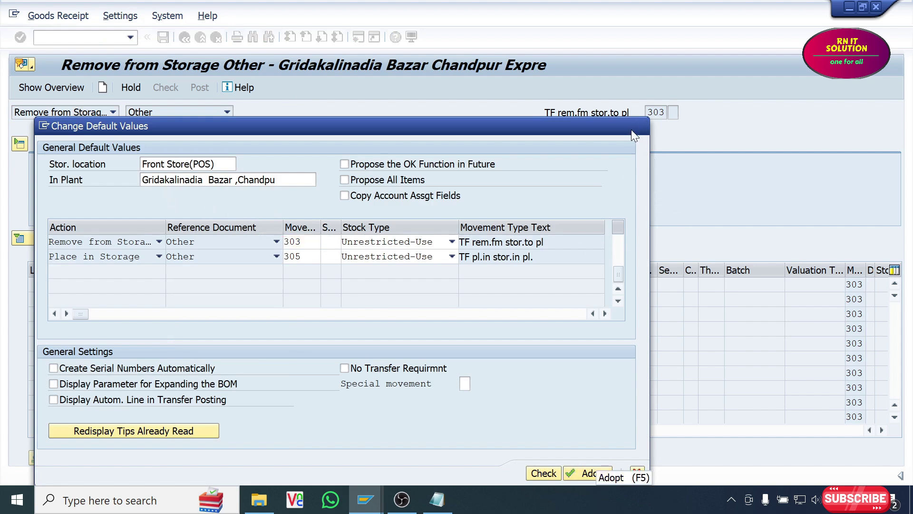